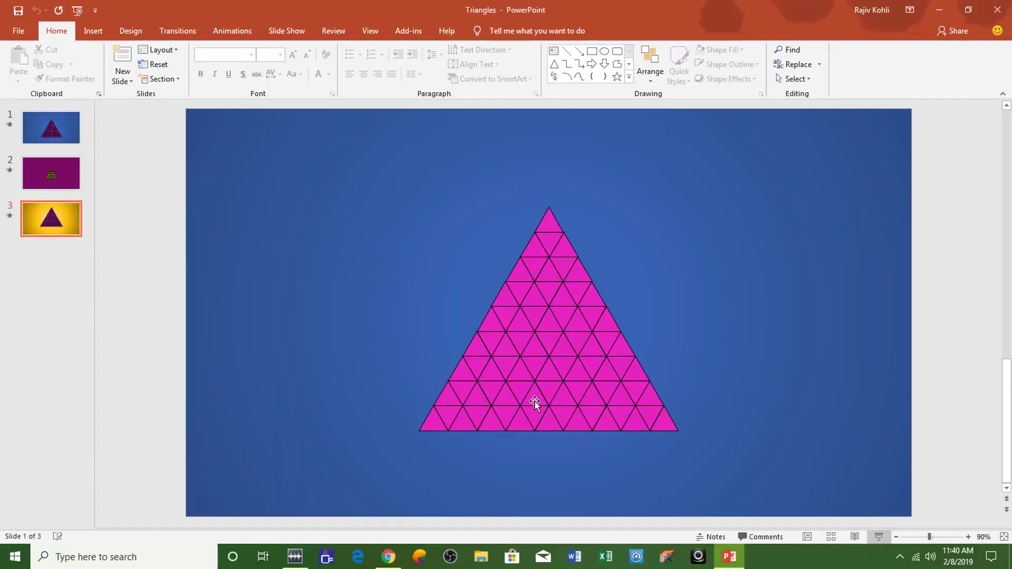
# Switch to Chrome and view the other CodePen version of the triangle grid pop pen
pyautogui.hotkey('alt', 'Tab')
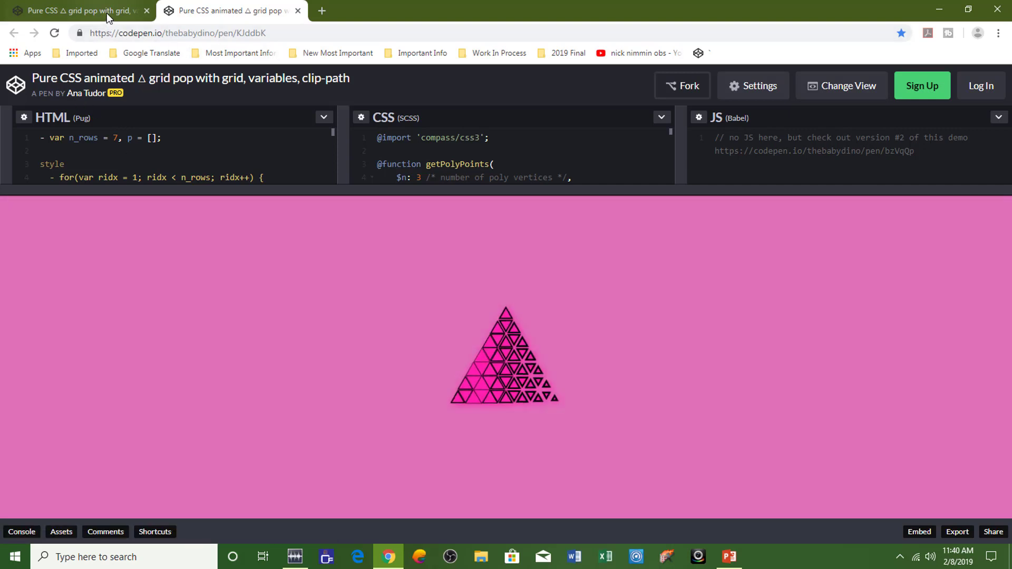
pyautogui.click(106, 12)
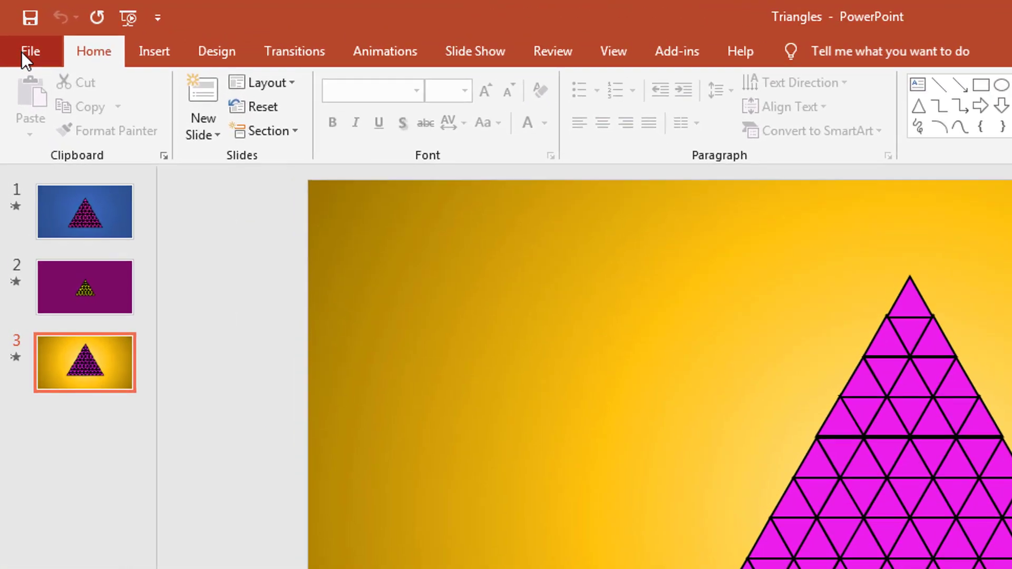
# Create a new blank presentation and collapse the slide thumbnails pane
pyautogui.click(17, 32)
pyautogui.click(55, 154)
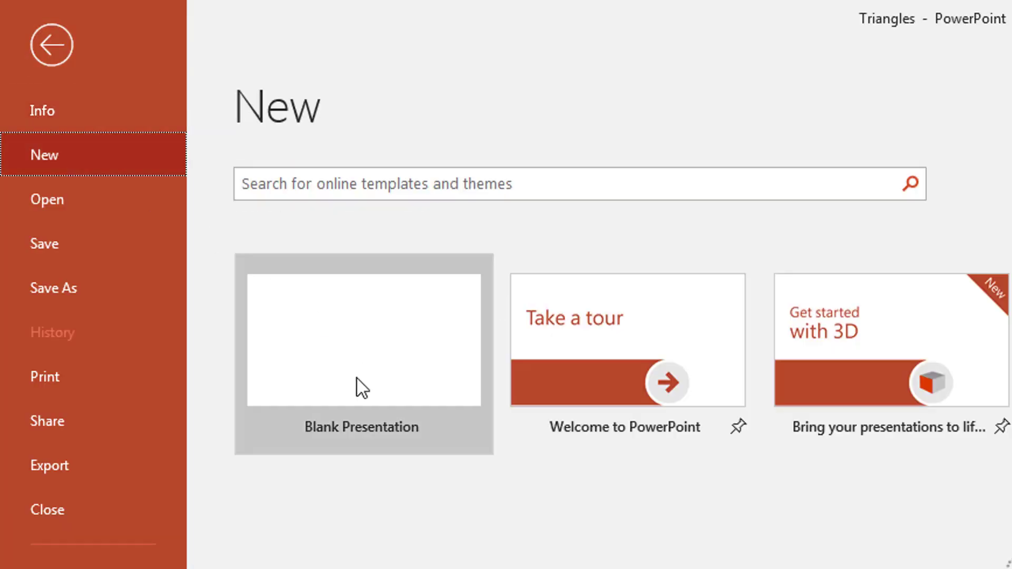
pyautogui.click(356, 378)
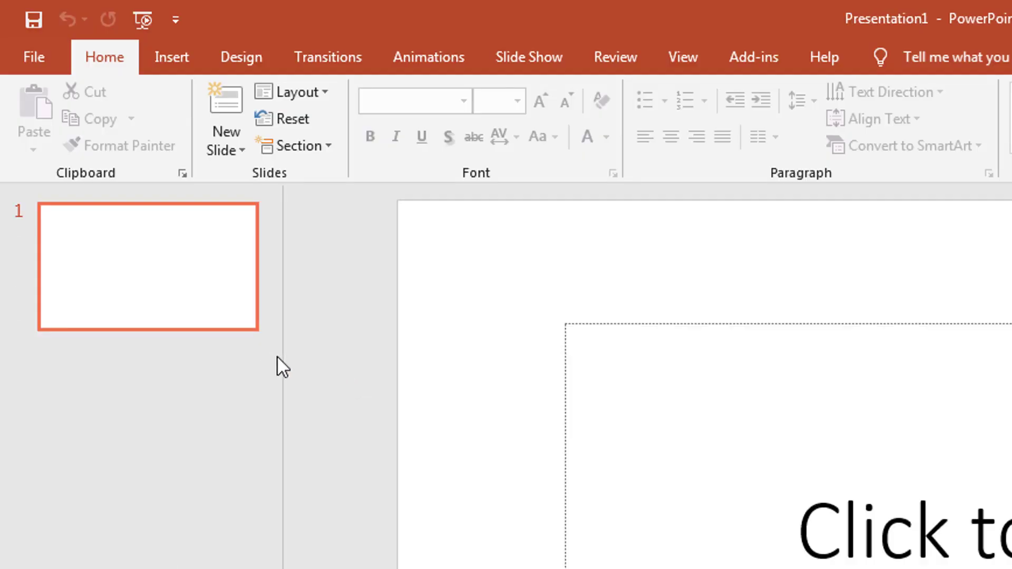
pyautogui.moveTo(284, 357); pyautogui.dragTo(6, 372)
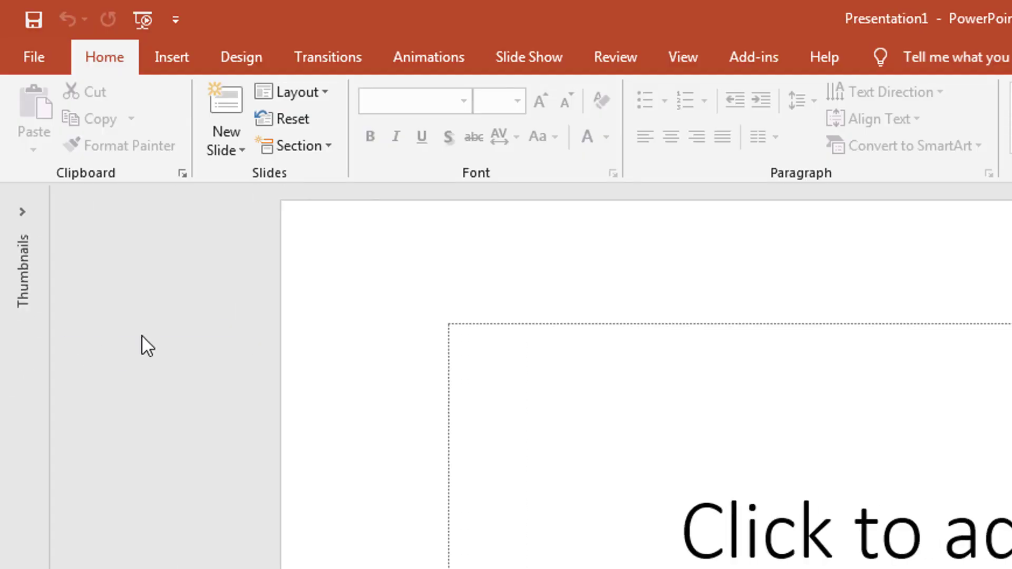
# Set the slide to the Blank layout and bring up the Insert Shapes gallery
pyautogui.click(316, 93)
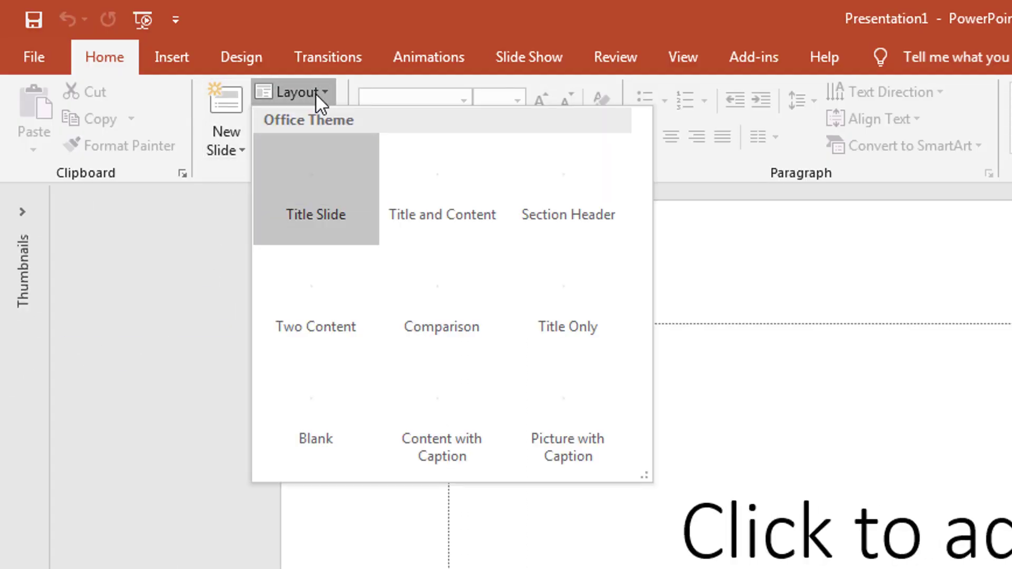
pyautogui.click(302, 397)
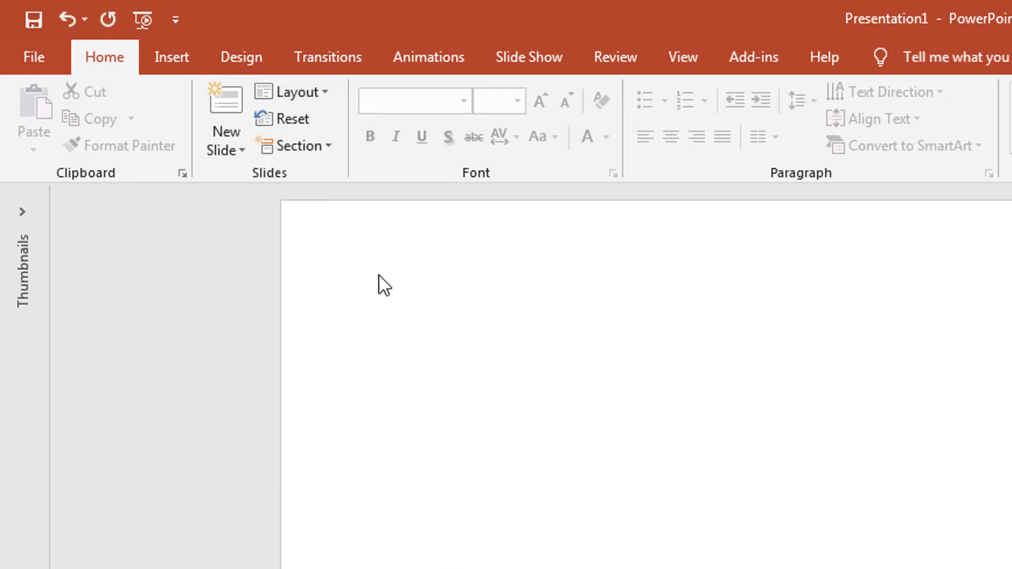
pyautogui.click(171, 54)
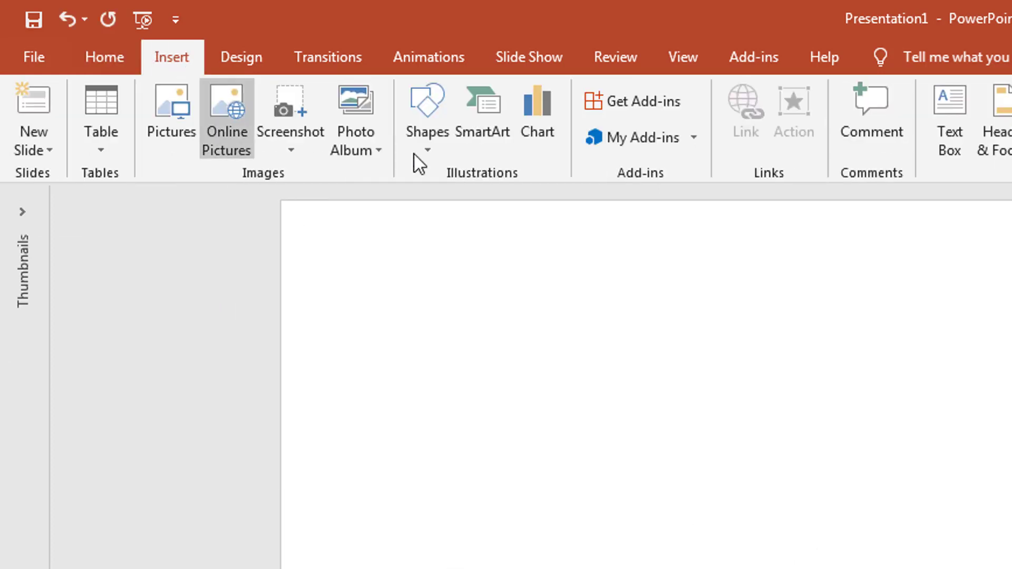
pyautogui.click(437, 119)
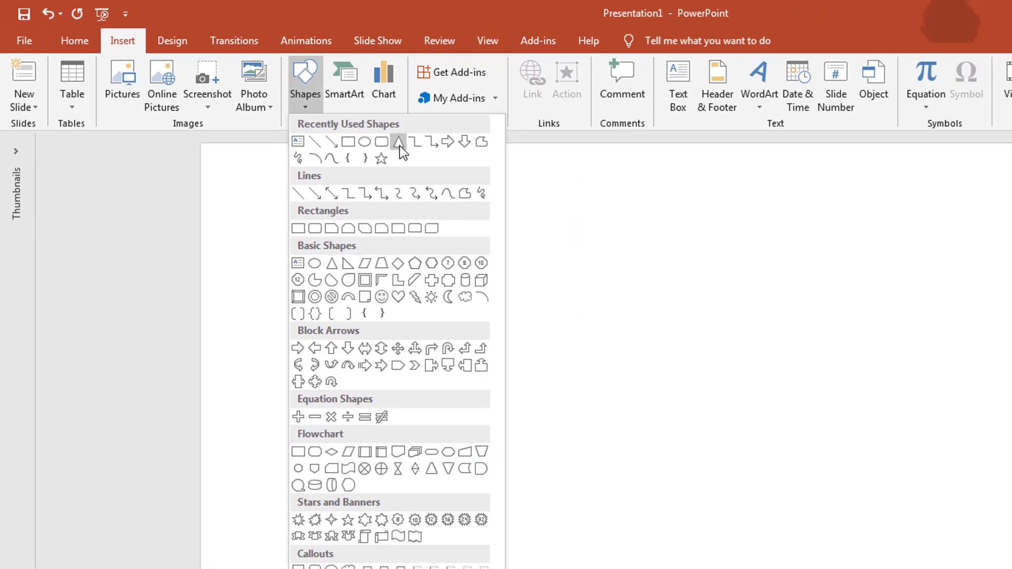
# Place an isosceles triangle on the slide and shrink it to about 0.36 by 0.42 inches
pyautogui.click(558, 199)
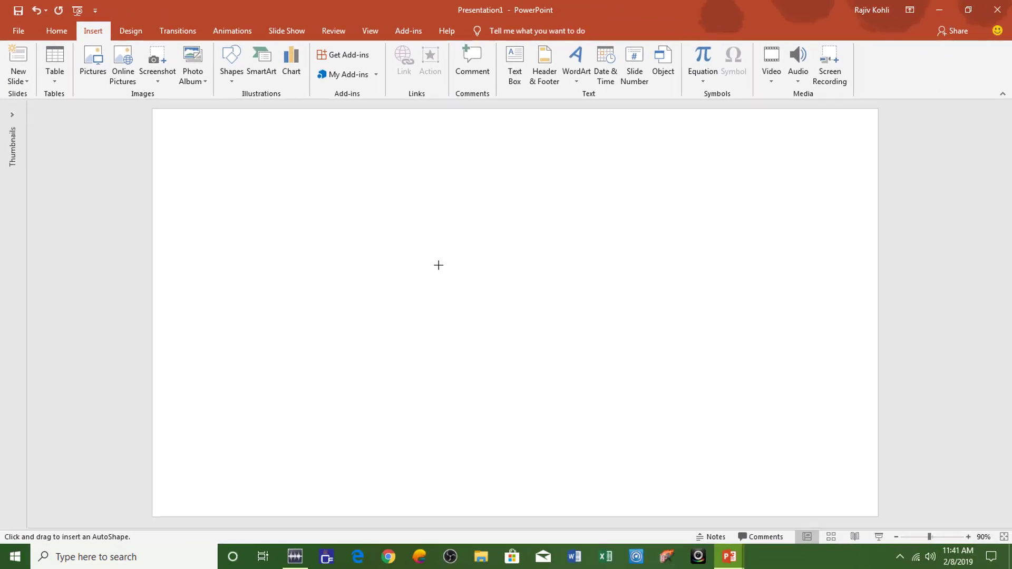
pyautogui.click(440, 266)
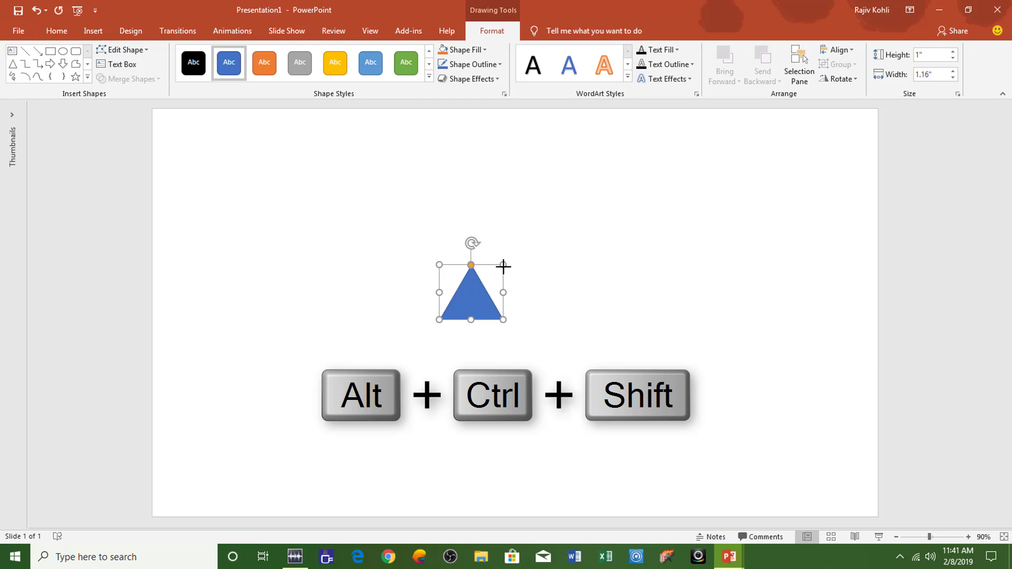
pyautogui.moveTo(503, 267); pyautogui.dragTo(492, 286)
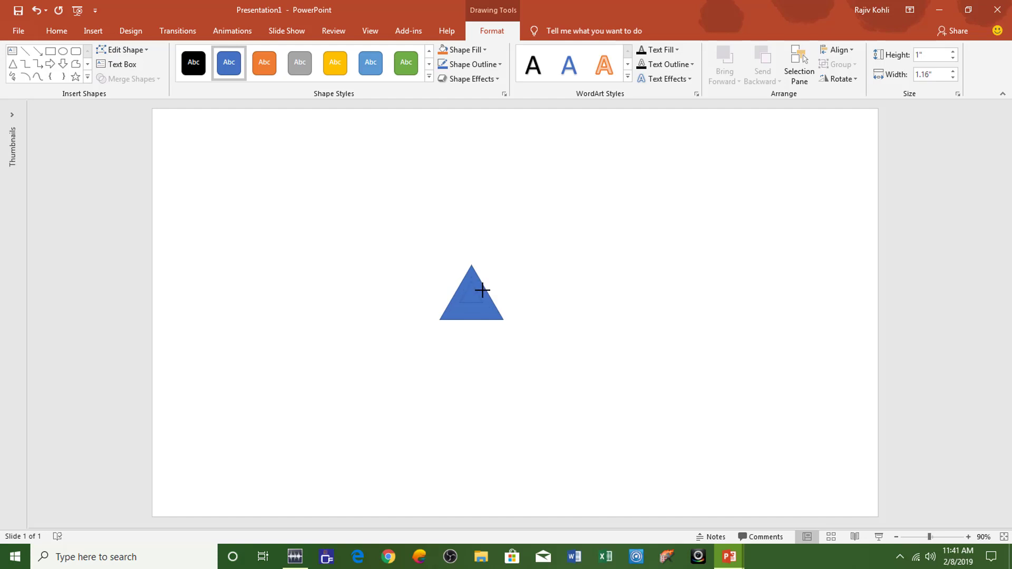
pyautogui.moveTo(482, 290)
pyautogui.mouseDown()
pyautogui.moveTo(484, 303)
pyautogui.moveTo(657, 381)
pyautogui.mouseUp()
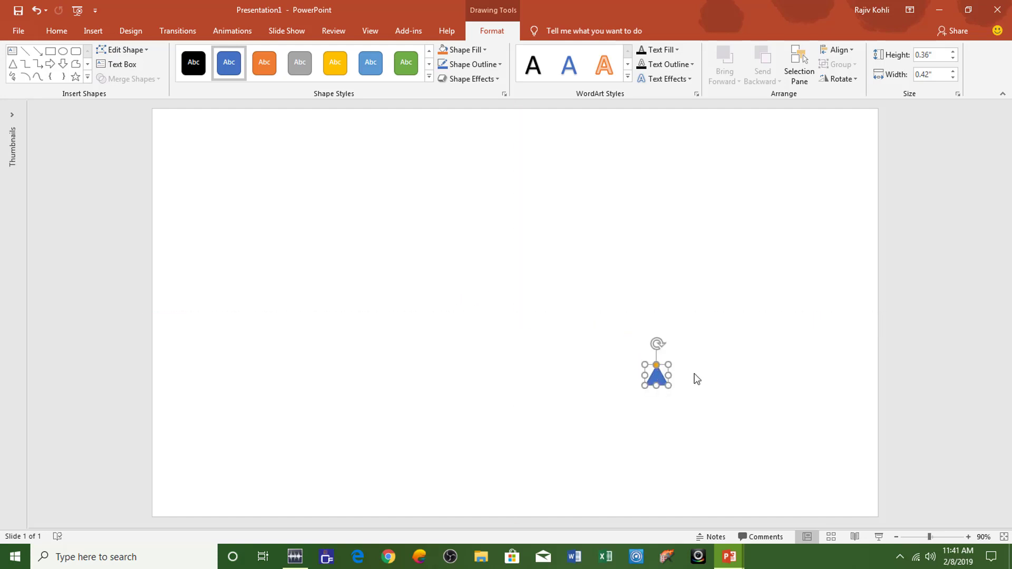
# Give the small triangle an orange shape fill and a black shape outline
pyautogui.keyDown('ctrl'); pyautogui.scroll(3, 696, 377); pyautogui.keyUp('ctrl')
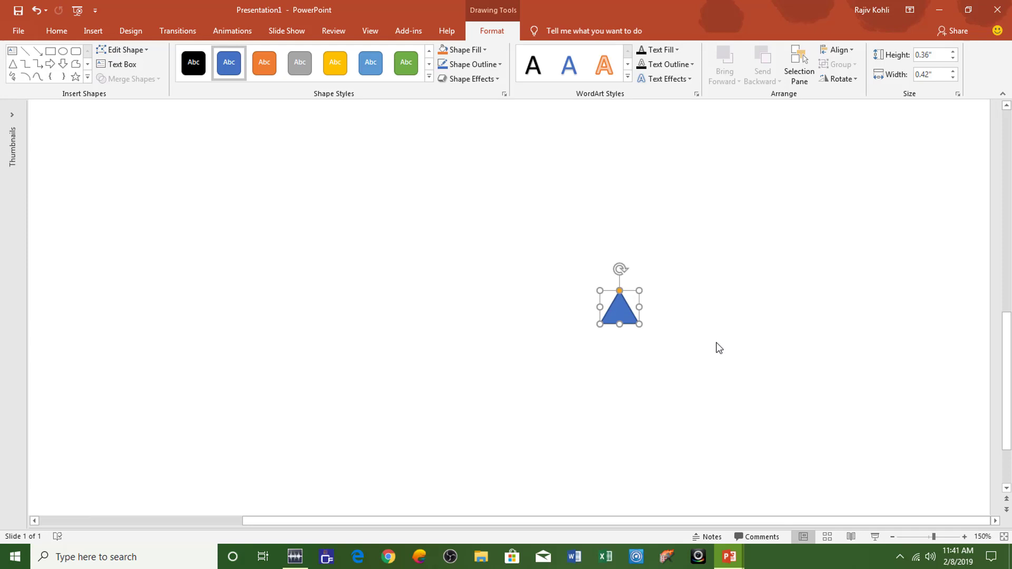
pyautogui.keyDown('ctrl'); pyautogui.scroll(3, 718, 348); pyautogui.keyUp('ctrl')
pyautogui.keyDown('ctrl'); pyautogui.scroll(3, 719, 348); pyautogui.keyUp('ctrl')
pyautogui.keyDown('ctrl'); pyautogui.scroll(-5, 718, 348); pyautogui.keyUp('ctrl')
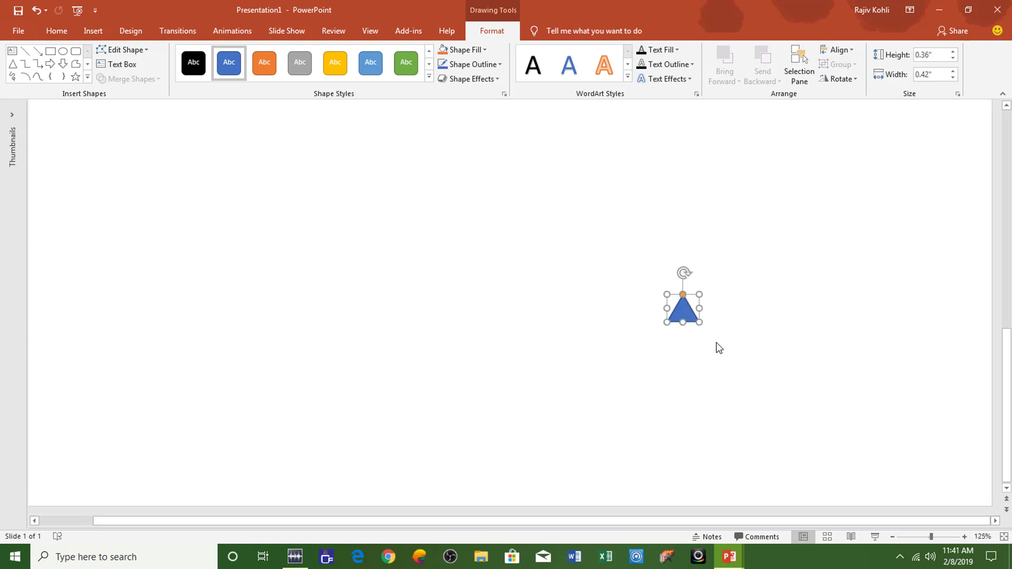
pyautogui.keyDown('ctrl'); pyautogui.scroll(3, 718, 348); pyautogui.keyUp('ctrl')
pyautogui.keyDown('ctrl'); pyautogui.scroll(2, 718, 348); pyautogui.keyUp('ctrl')
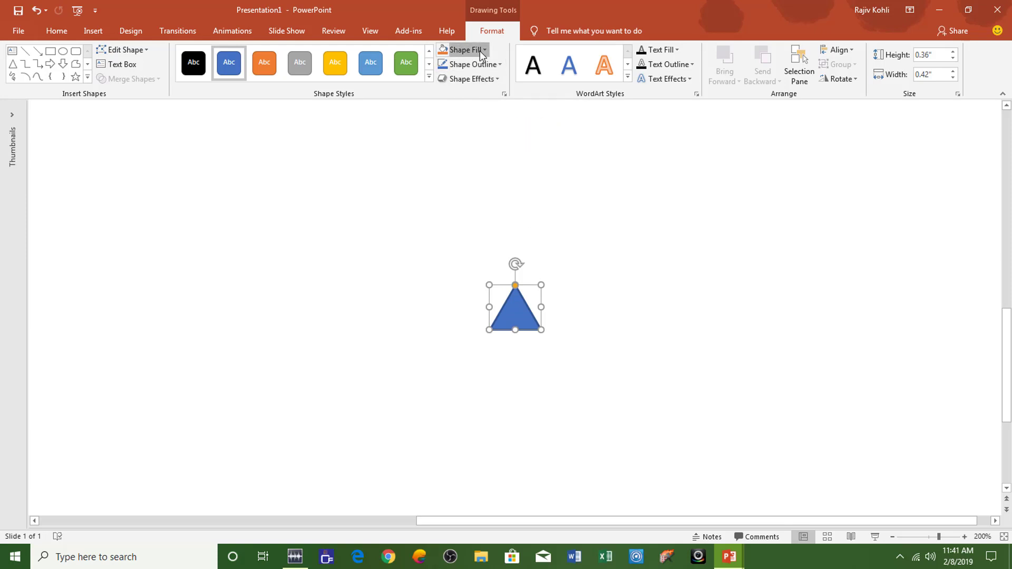
pyautogui.click(479, 51)
pyautogui.click(328, 101)
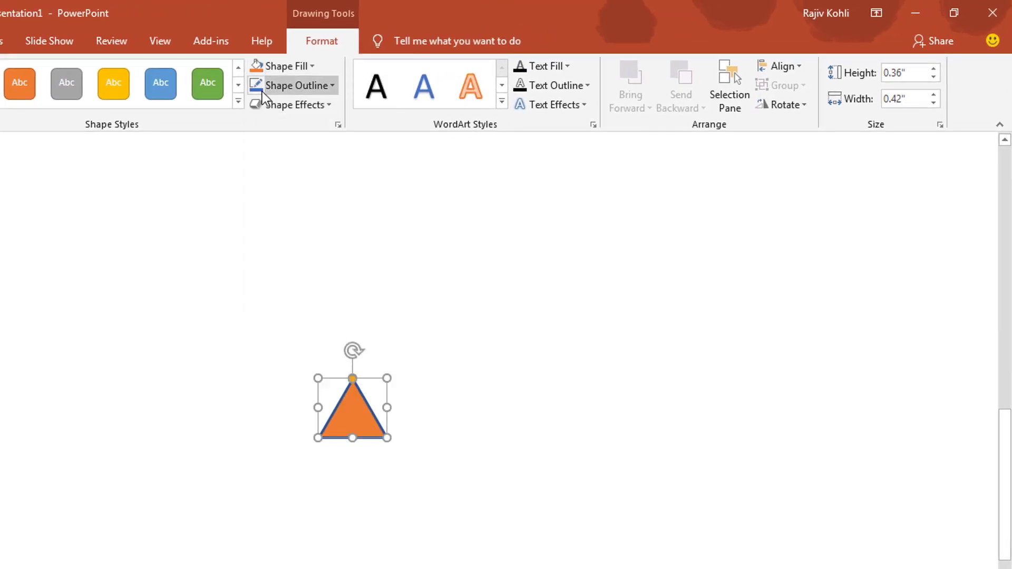
pyautogui.click(299, 88)
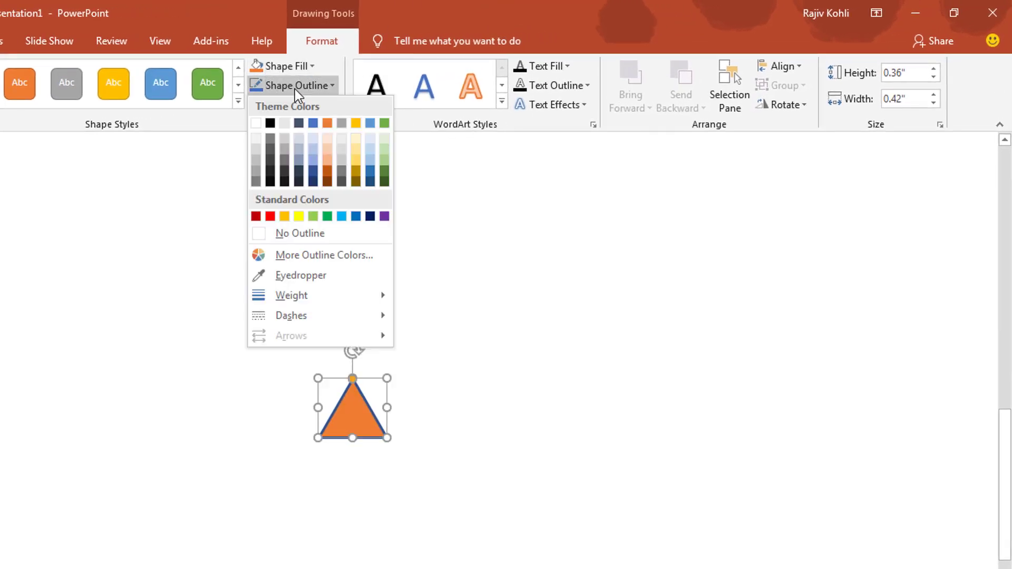
pyautogui.click(270, 124)
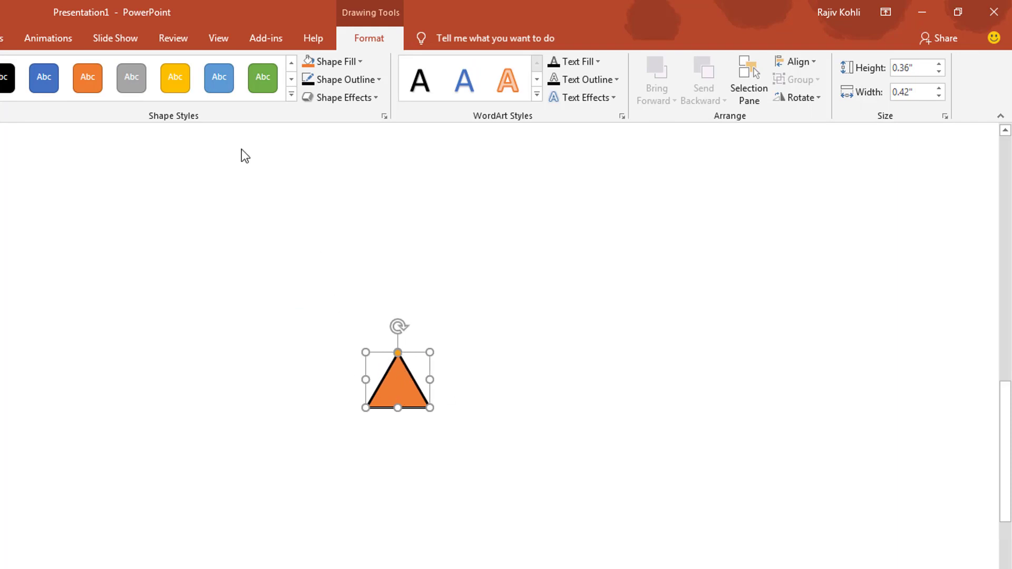
# Apply a Grow/Shrink emphasis animation to the triangle, starting With Previous
pyautogui.click(46, 39)
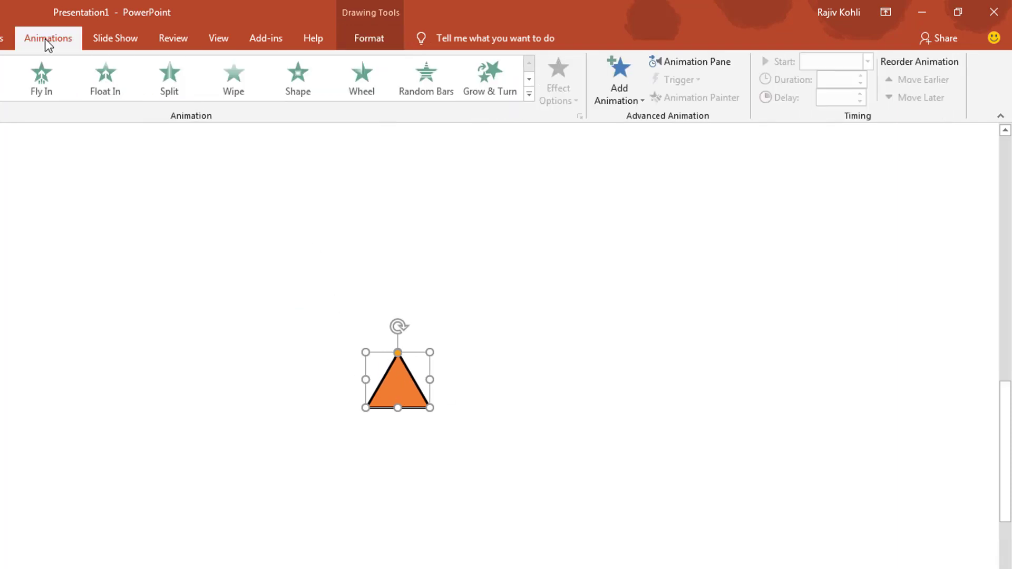
pyautogui.click(624, 88)
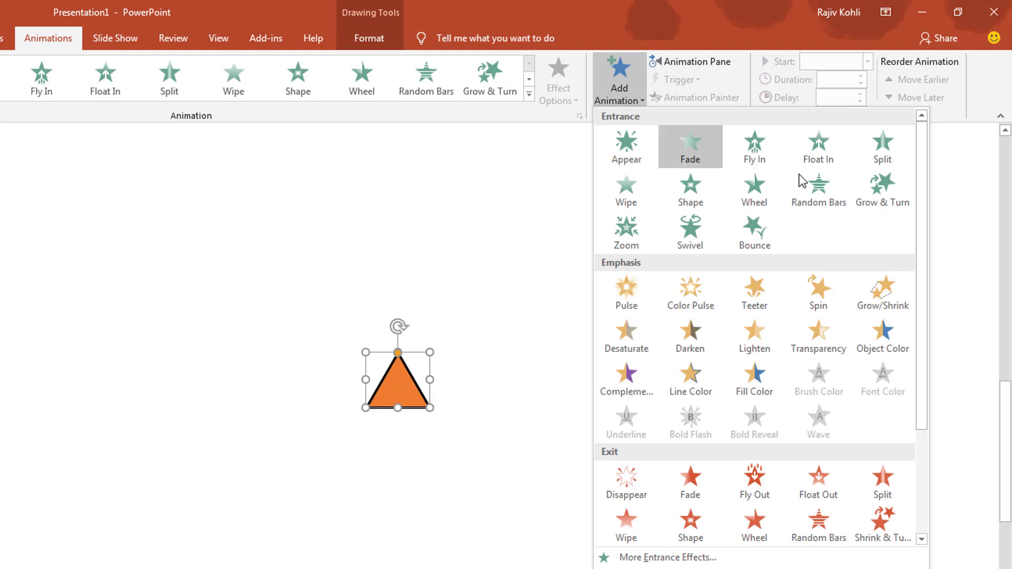
pyautogui.click(877, 299)
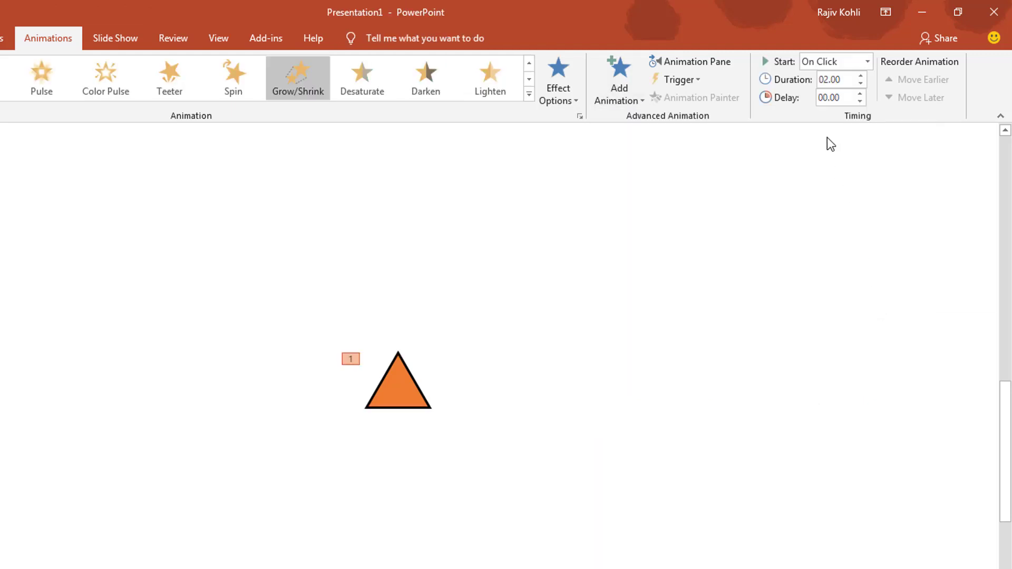
pyautogui.click(827, 67)
pyautogui.click(827, 94)
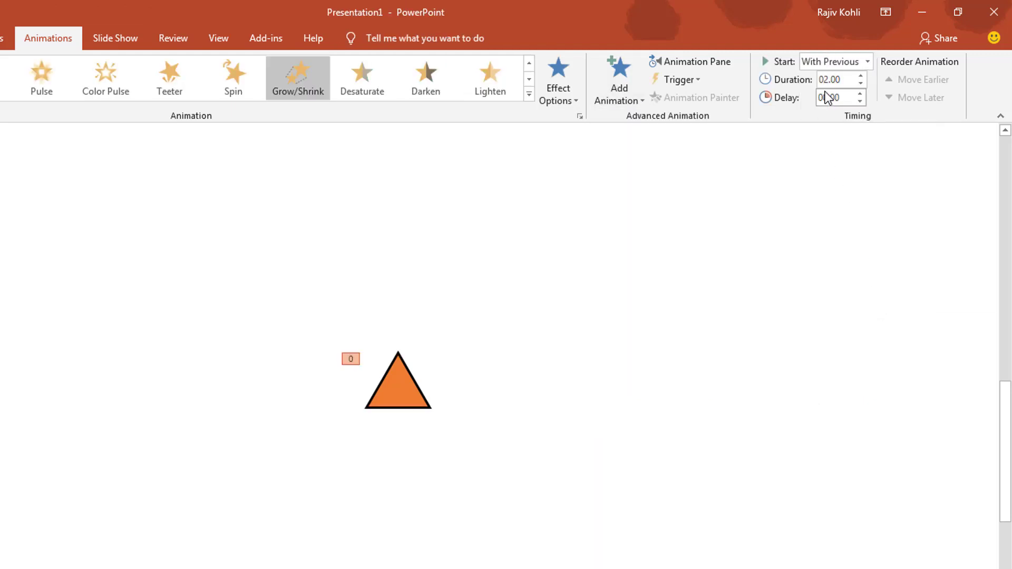
# Show the Animation Pane and set the animation duration to 1 second
pyautogui.click(700, 65)
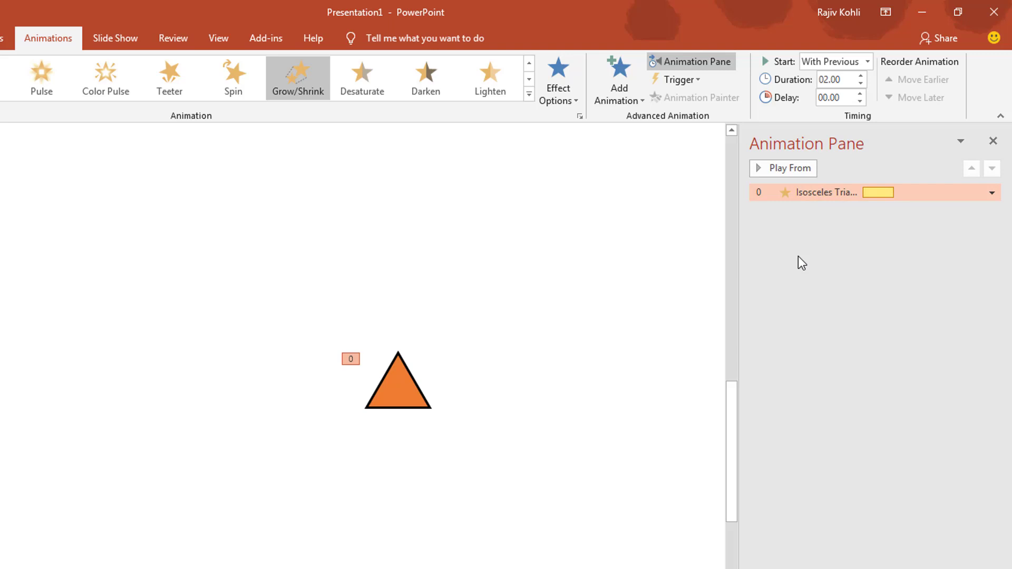
pyautogui.click(845, 81)
pyautogui.write('1')
pyautogui.press('Return')
pyautogui.moveTo(825, 192)
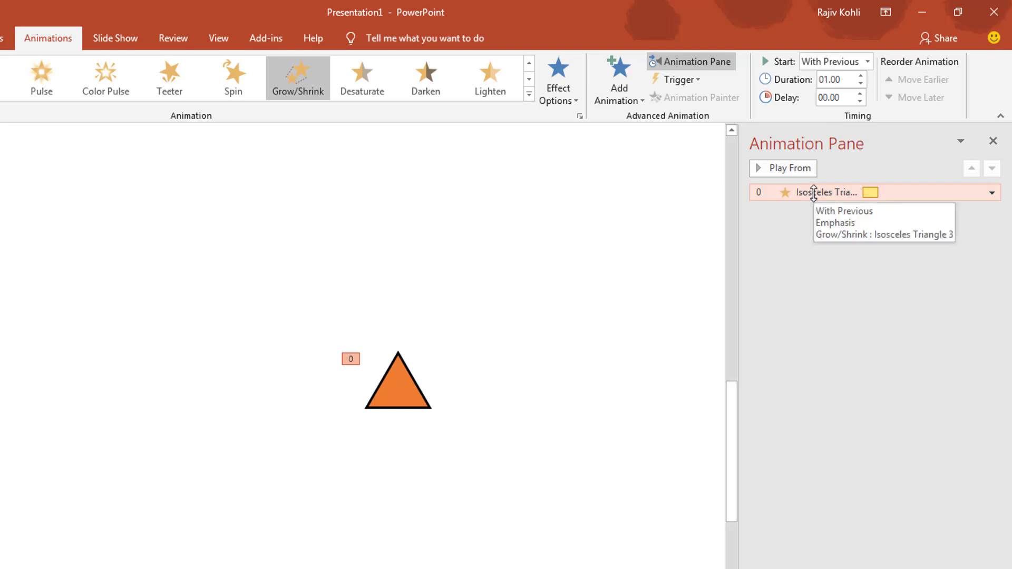
# Set Grow/Shrink to a 0% custom size with Auto-reverse, repeating until end of slide
pyautogui.doubleClick(814, 193)
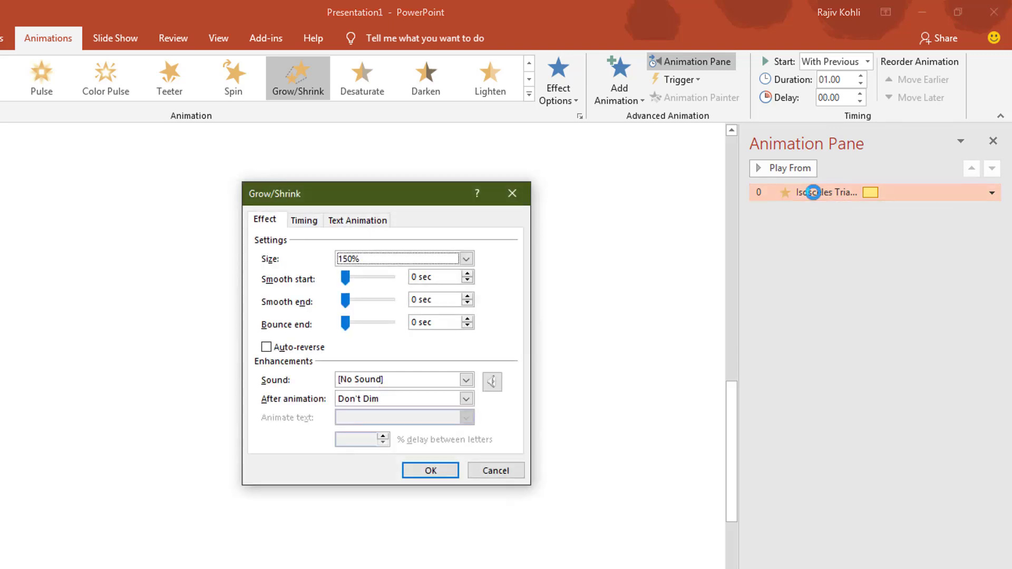
pyautogui.click(376, 256)
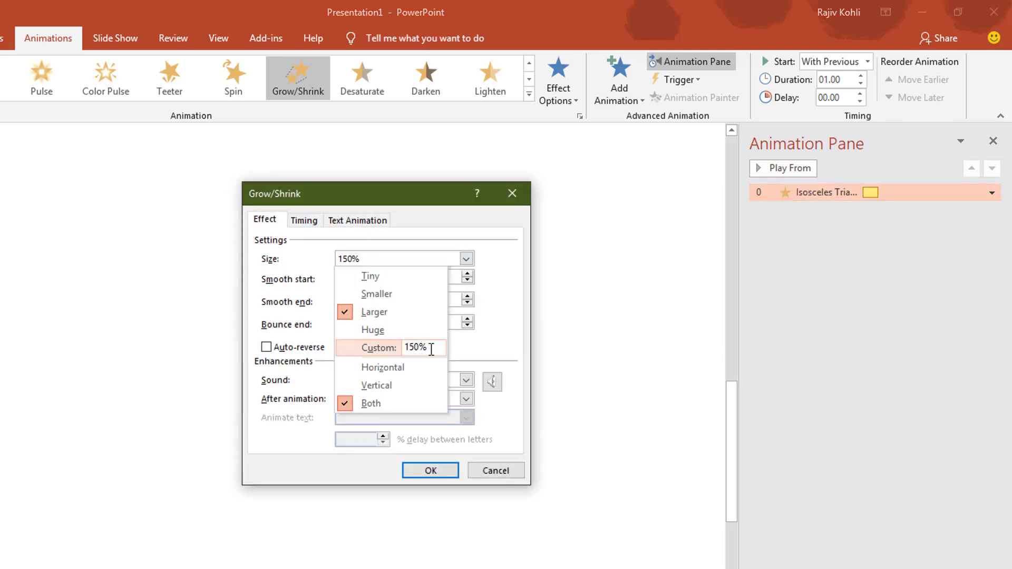
pyautogui.write('0')
pyautogui.press('Return')
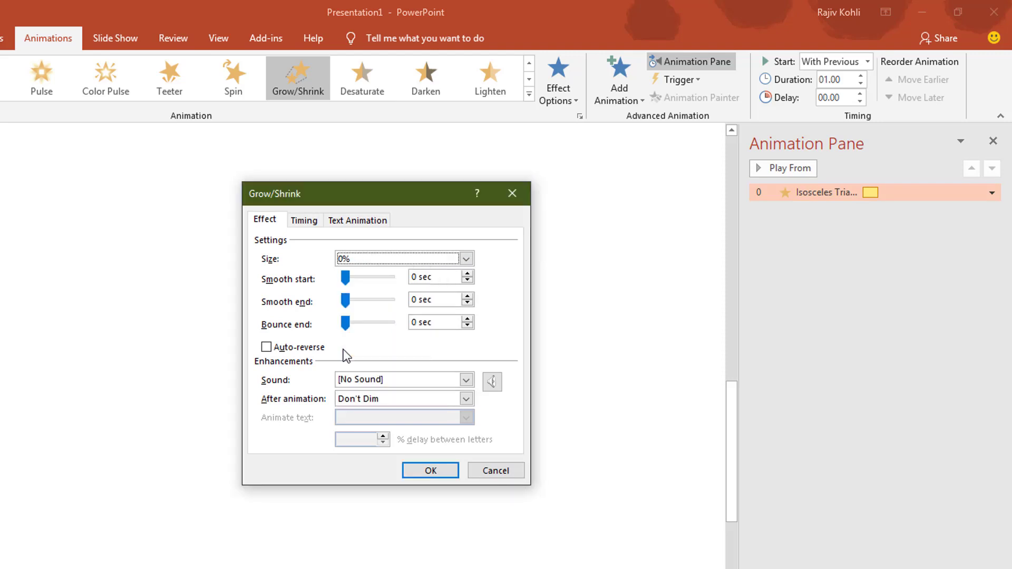
pyautogui.click(300, 350)
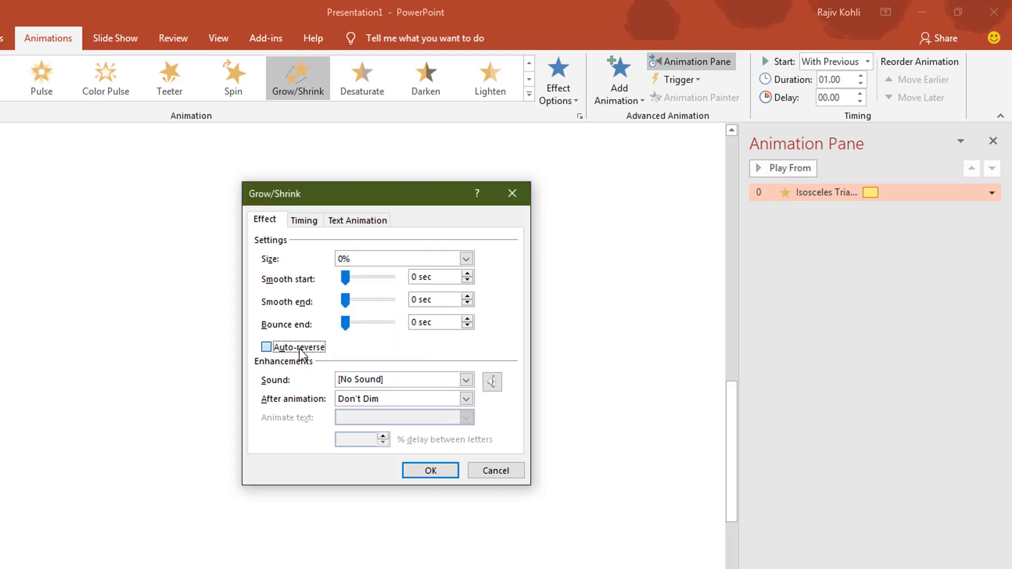
pyautogui.click(311, 222)
pyautogui.click(427, 298)
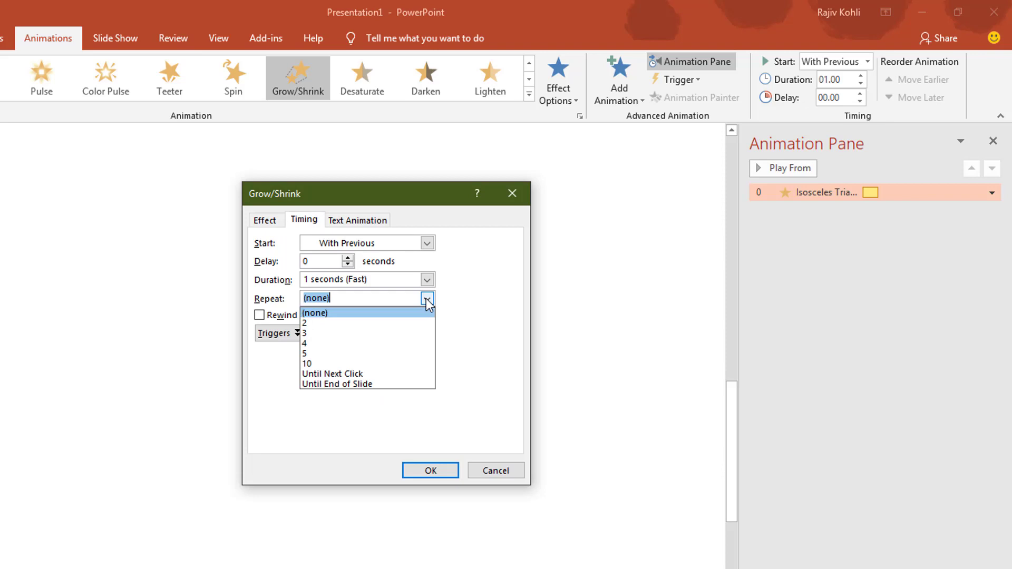
pyautogui.click(368, 385)
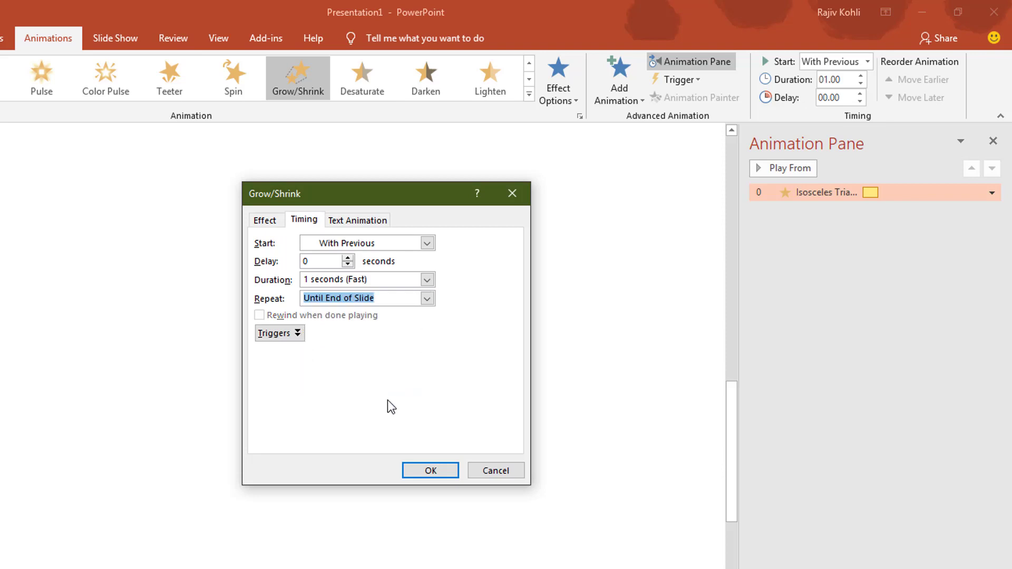
pyautogui.click(422, 471)
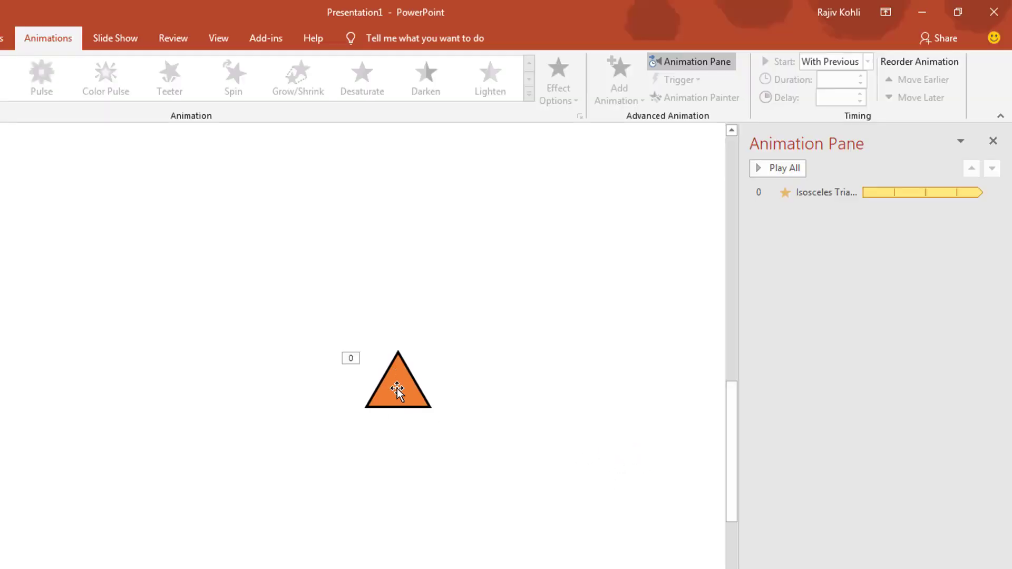
# Duplicate the triangle leftward and butt the flipped copy against the original
pyautogui.click(397, 382)
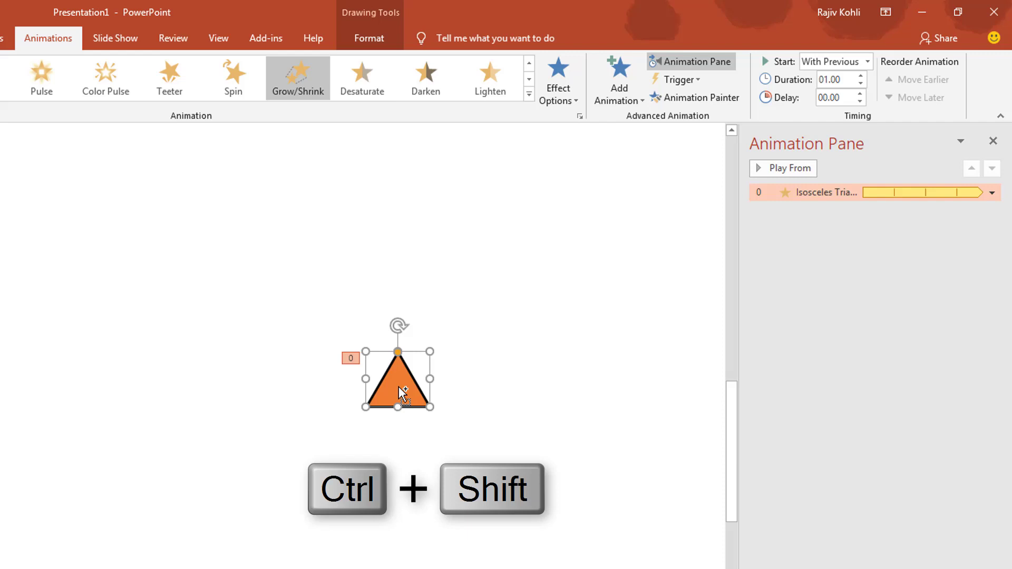
pyautogui.moveTo(398, 387); pyautogui.dragTo(350, 388)
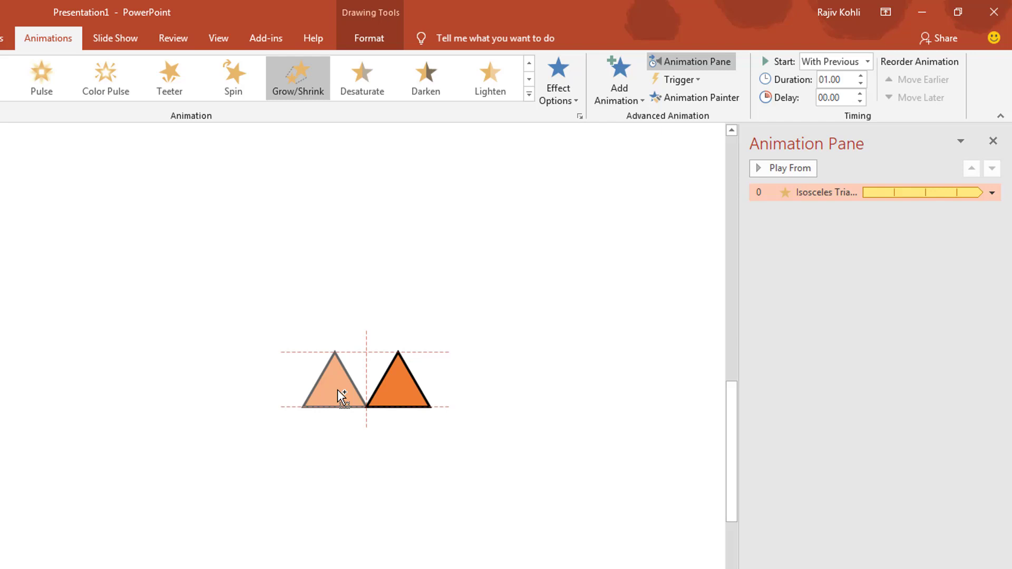
pyautogui.moveTo(338, 391)
pyautogui.mouseDown()
pyautogui.moveTo(320, 392)
pyautogui.moveTo(339, 396)
pyautogui.moveTo(334, 378)
pyautogui.moveTo(363, 383)
pyautogui.mouseUp()
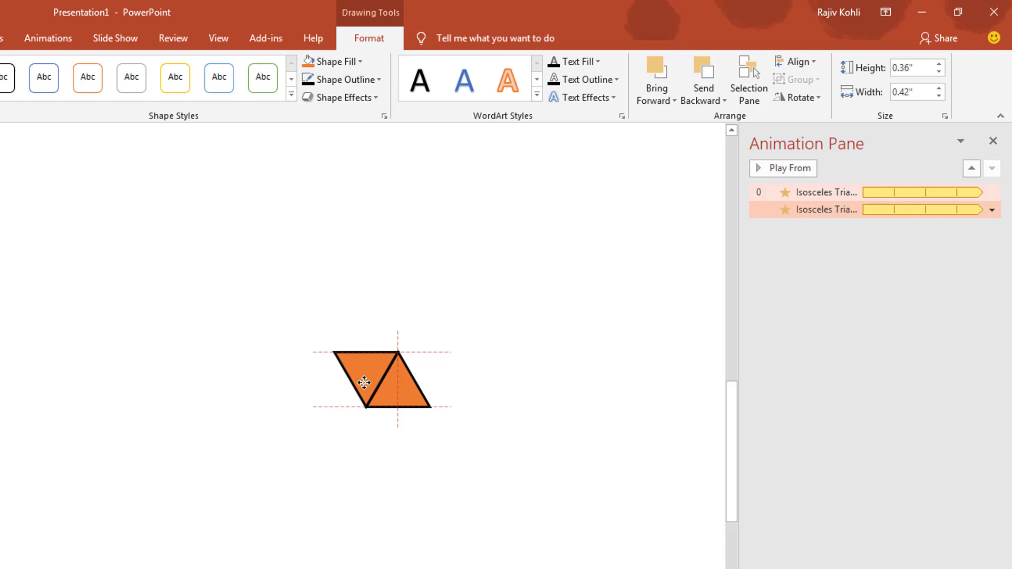
# Repeatedly copy the triangle pair leftward into a row of about thirteen, deleting the extra end triangle
pyautogui.moveTo(465, 329); pyautogui.dragTo(292, 443)
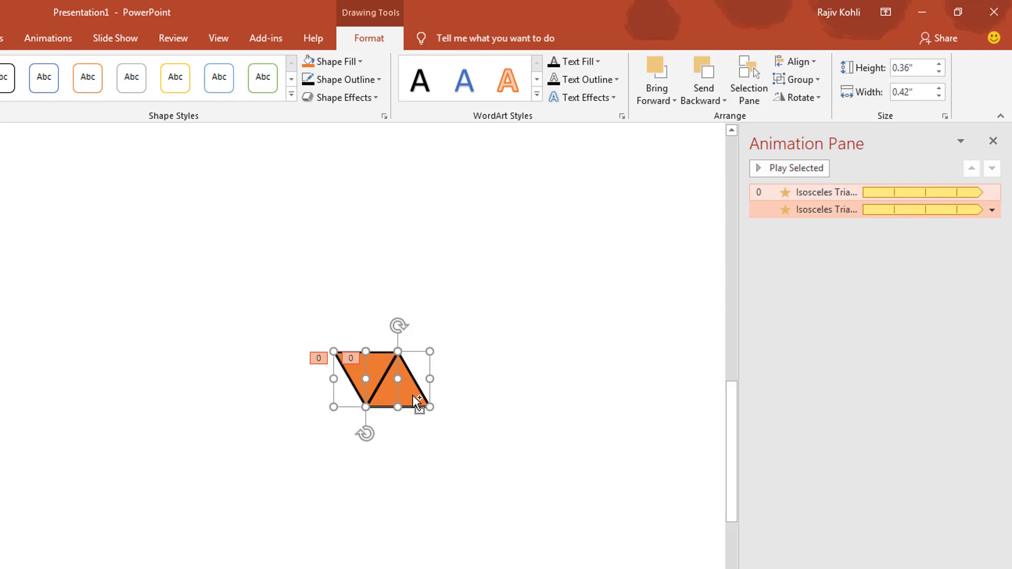
pyautogui.moveTo(413, 396); pyautogui.dragTo(350, 401)
pyautogui.hotkey('ctrl', 'd')
pyautogui.press('F4')
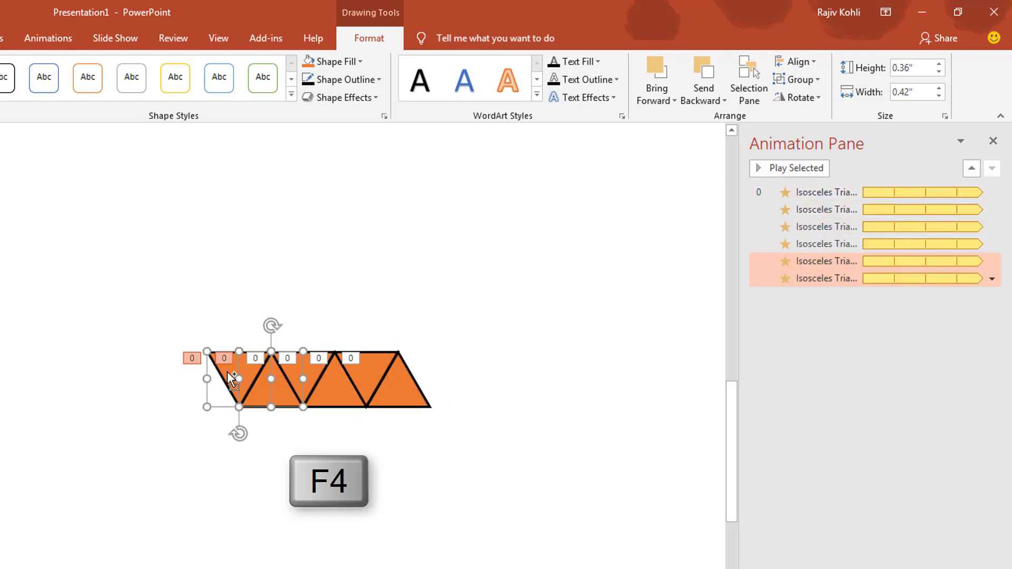
pyautogui.press('F4')
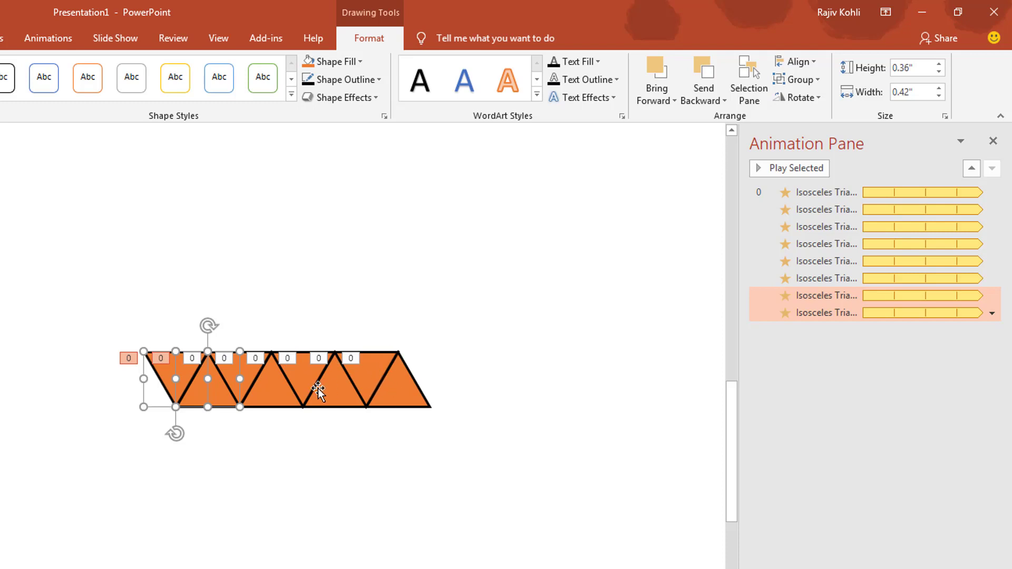
pyautogui.press('F4')
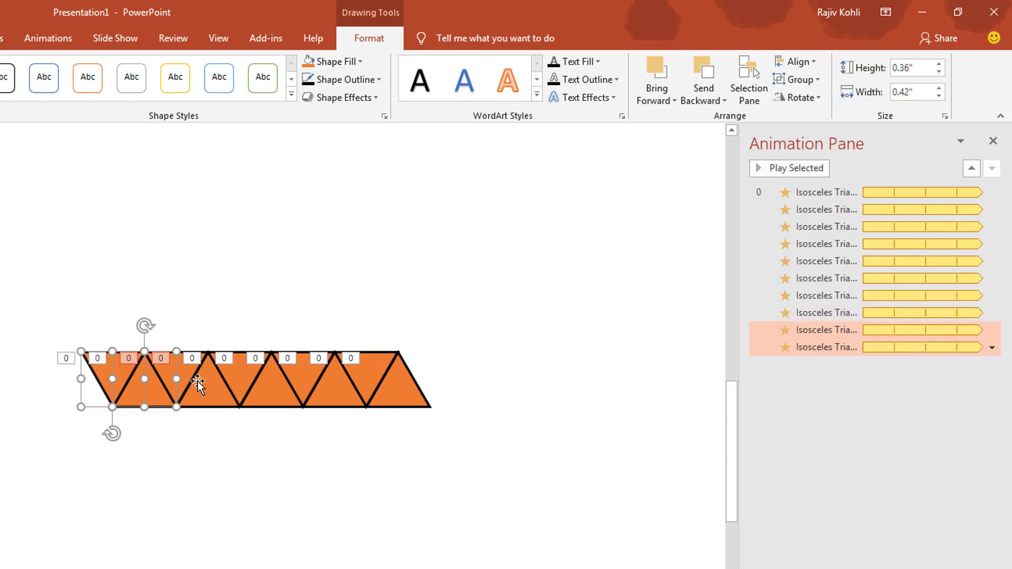
pyautogui.press('F4')
pyautogui.press('F4')
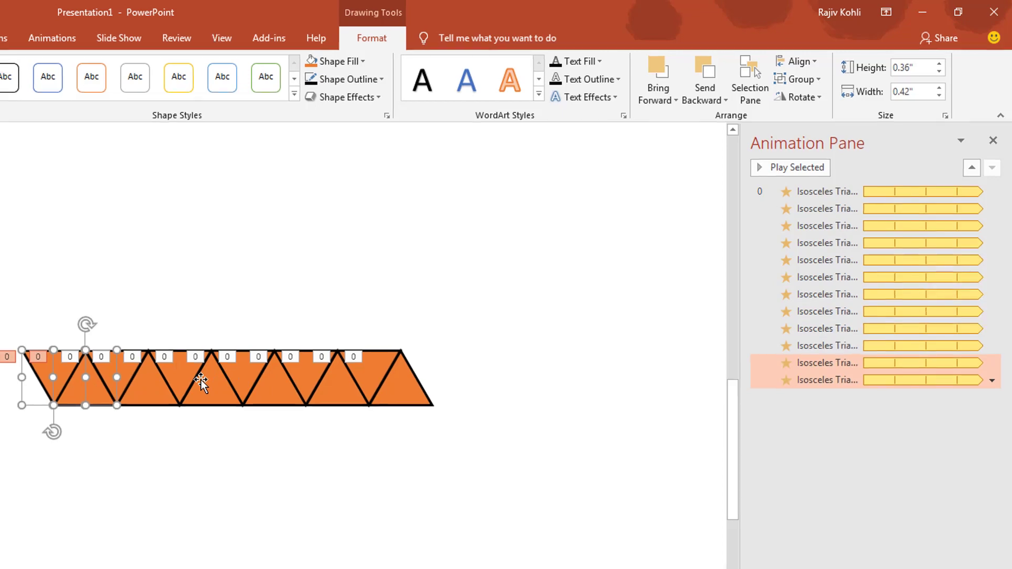
pyautogui.press('F4')
pyautogui.press('F4')
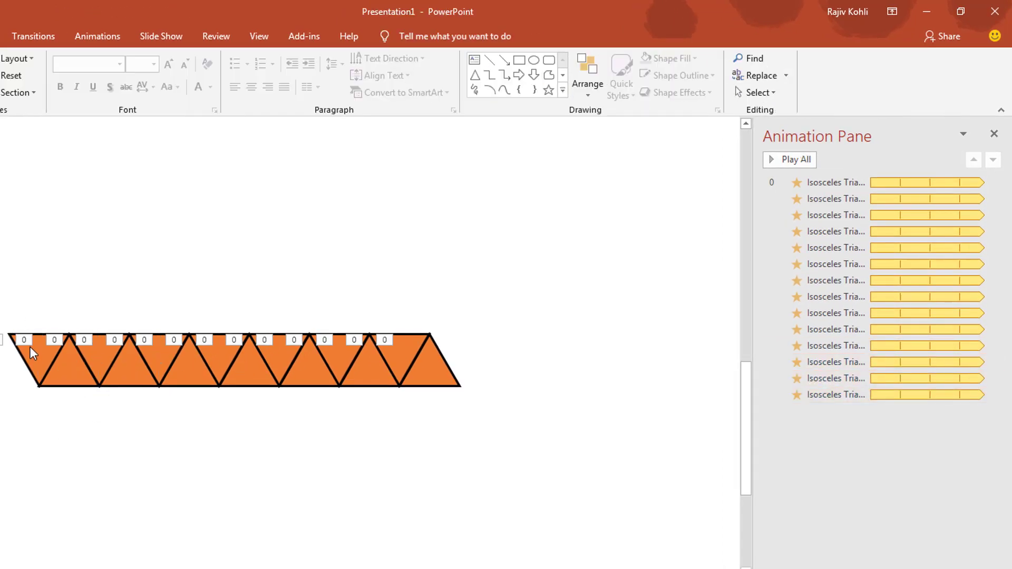
pyautogui.click(30, 352)
pyautogui.press('Delete')
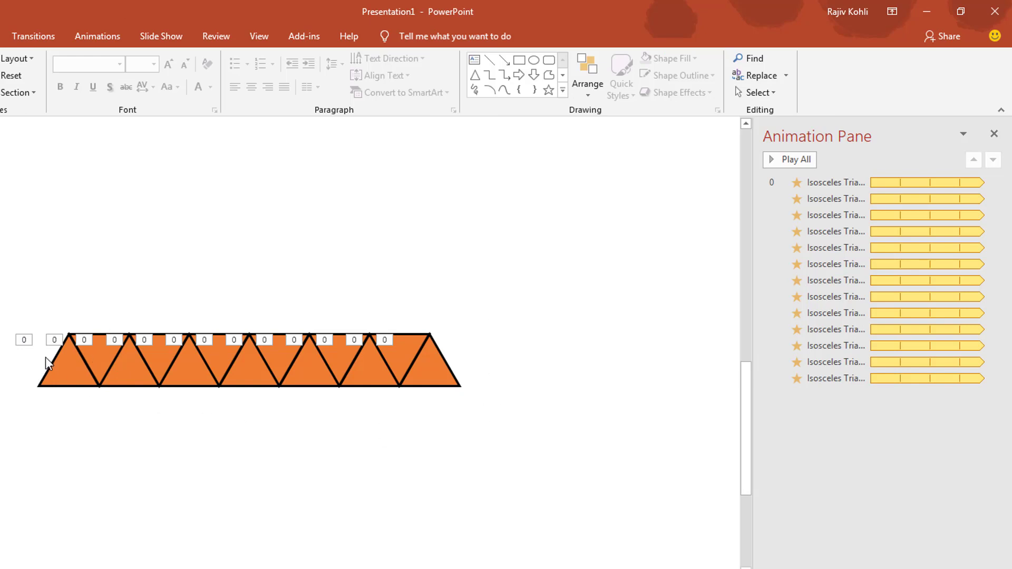
# Set delays on the second to fourth triangle animations, rising to 0.15 seconds
pyautogui.click(841, 200)
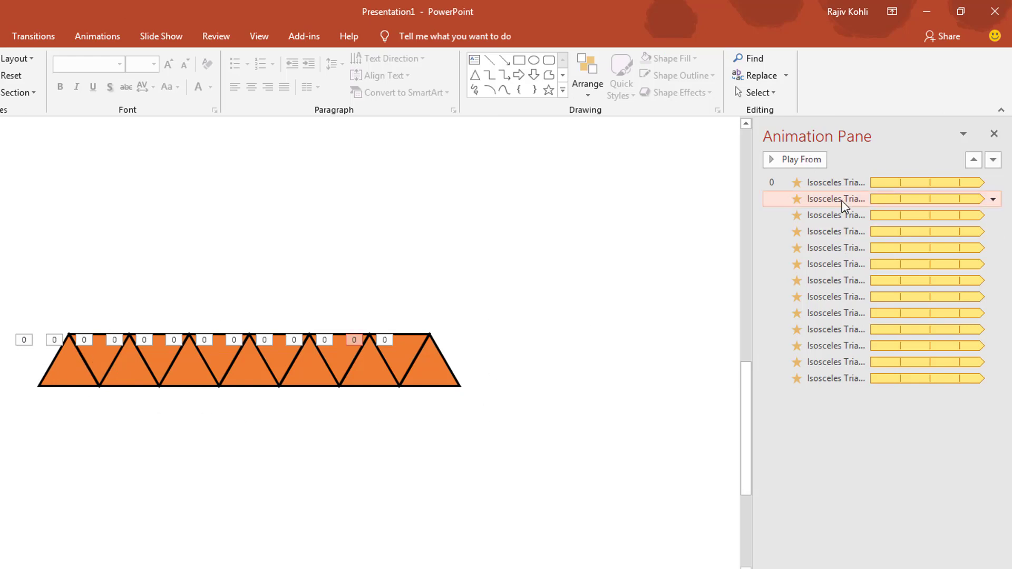
pyautogui.click(100, 32)
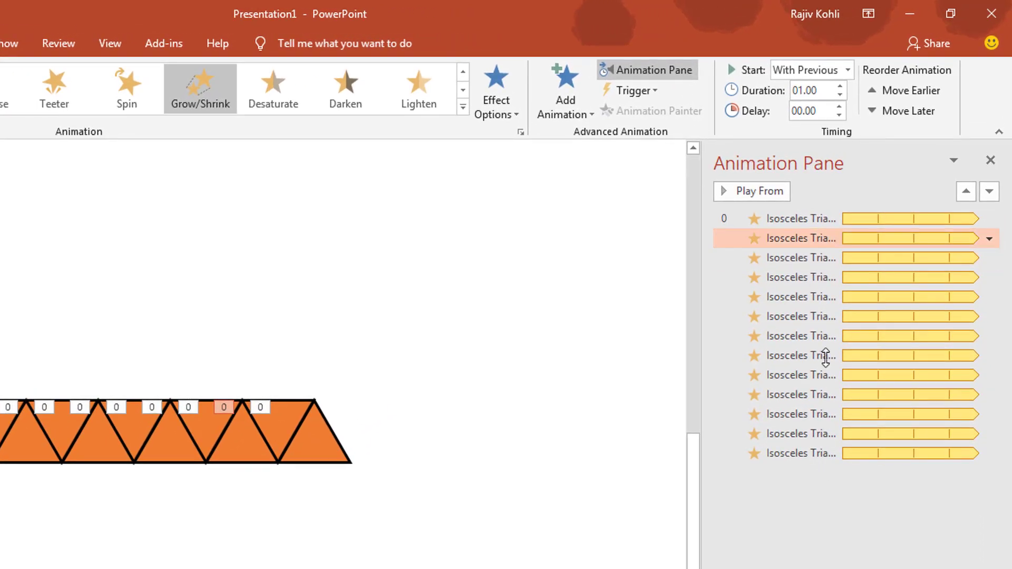
pyautogui.click(827, 114)
pyautogui.write('0')
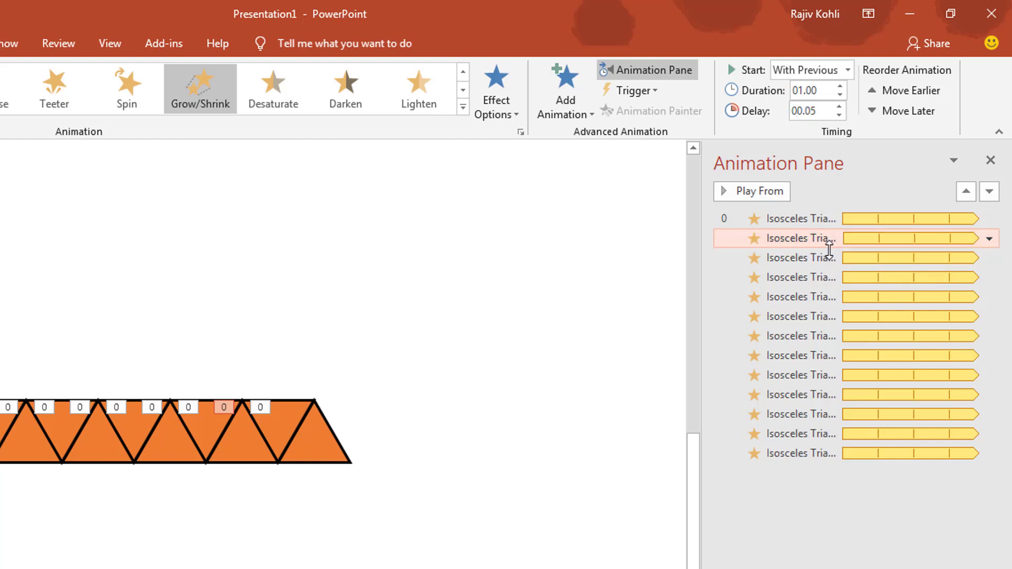
pyautogui.click(825, 258)
pyautogui.click(817, 112)
pyautogui.write('.')
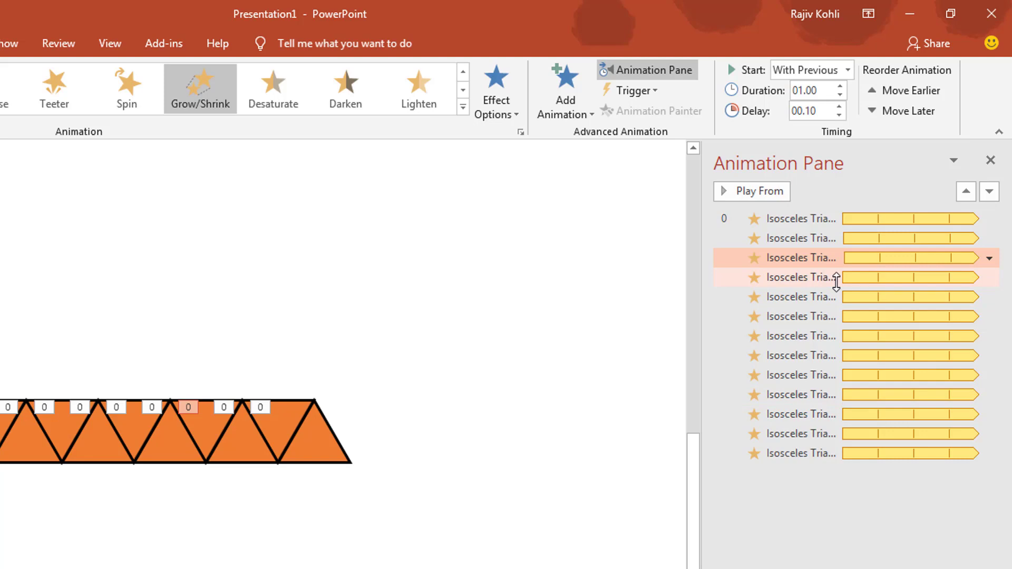
pyautogui.click(836, 278)
pyautogui.click(825, 115)
pyautogui.write('.1')
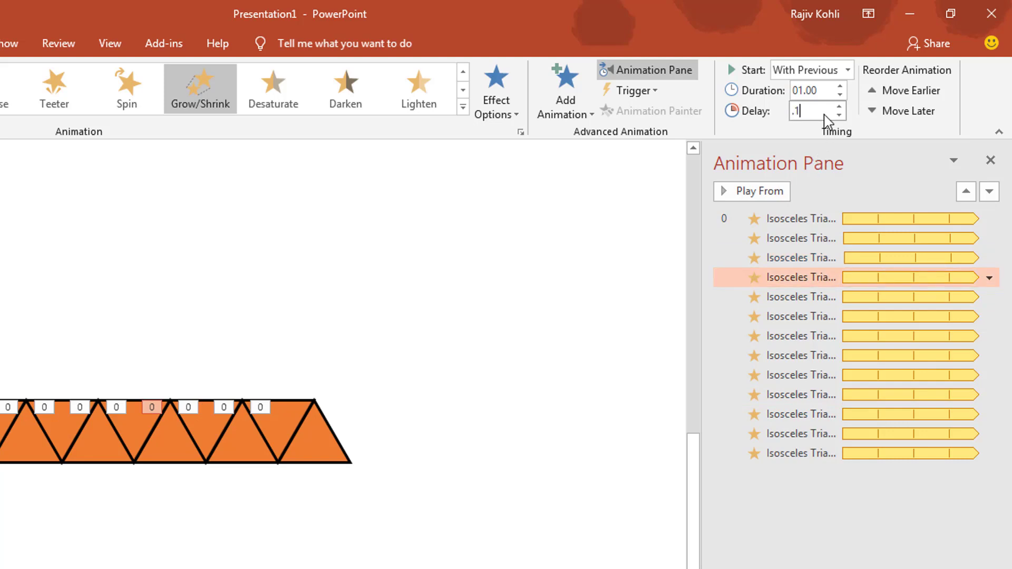
pyautogui.write('5')
pyautogui.press('Return')
# Give the fifth through ninth animations increasing delays, including 0.25 and 0.45 seconds
pyautogui.click(837, 299)
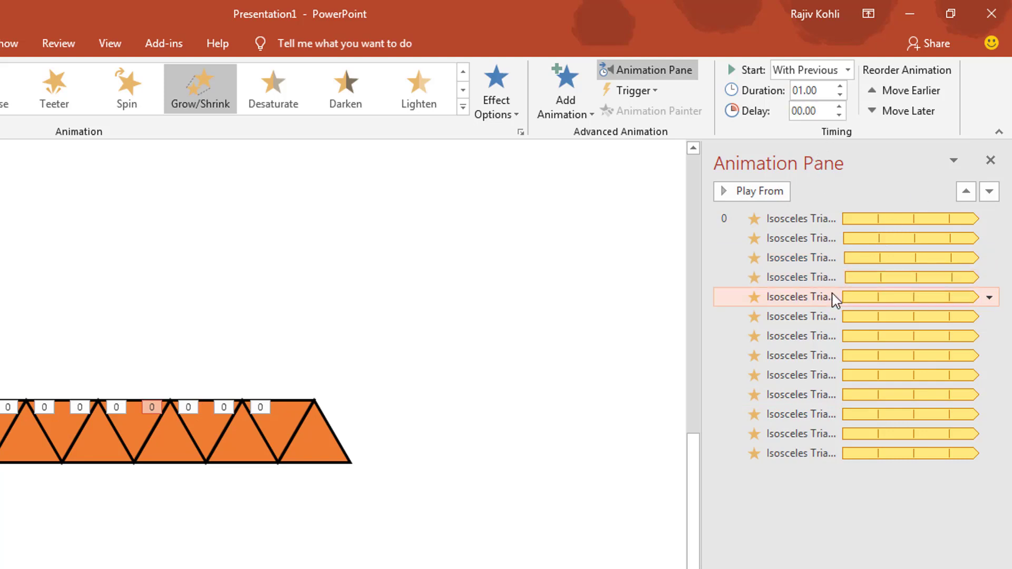
pyautogui.click(816, 112)
pyautogui.press('Return')
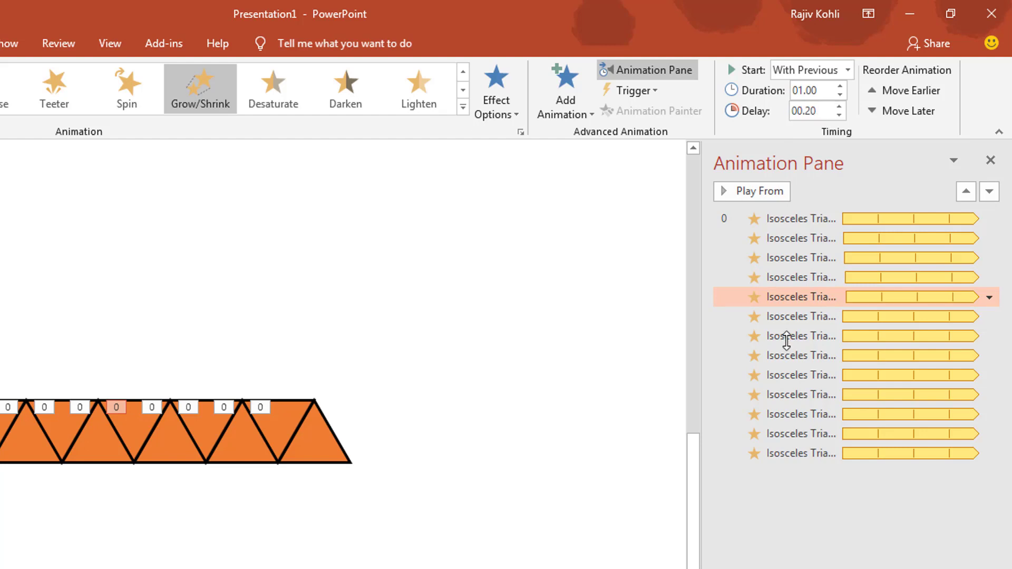
pyautogui.click(794, 319)
pyautogui.click(807, 111)
pyautogui.write('.25')
pyautogui.press('Return')
pyautogui.click(822, 336)
pyautogui.click(812, 111)
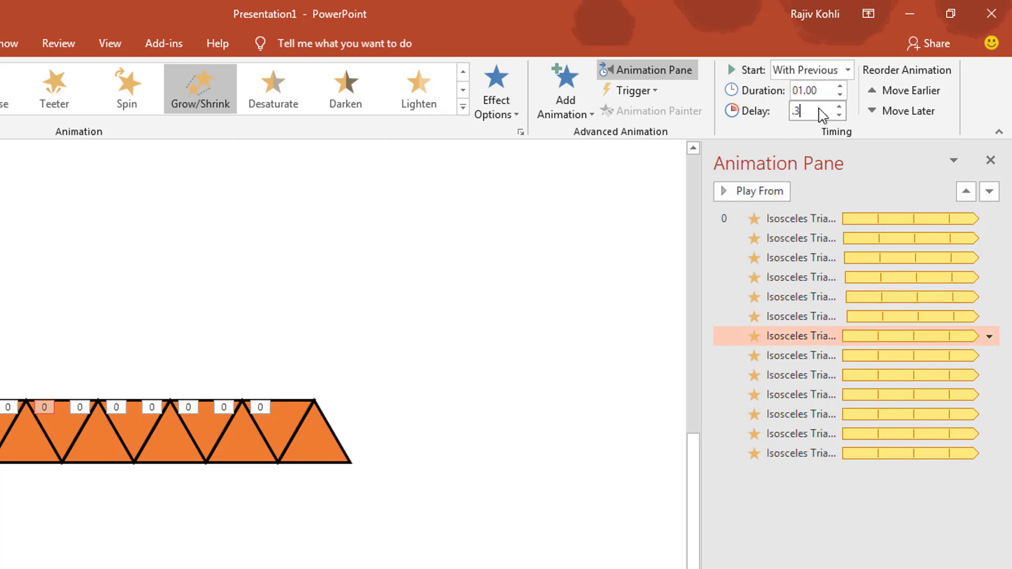
pyautogui.click(823, 355)
pyautogui.click(770, 375)
pyautogui.click(812, 112)
pyautogui.write('.45')
pyautogui.press('Return')
# Set the final triangles' delays to 0.60 and 0.65 seconds, then deselect
pyautogui.click(801, 394)
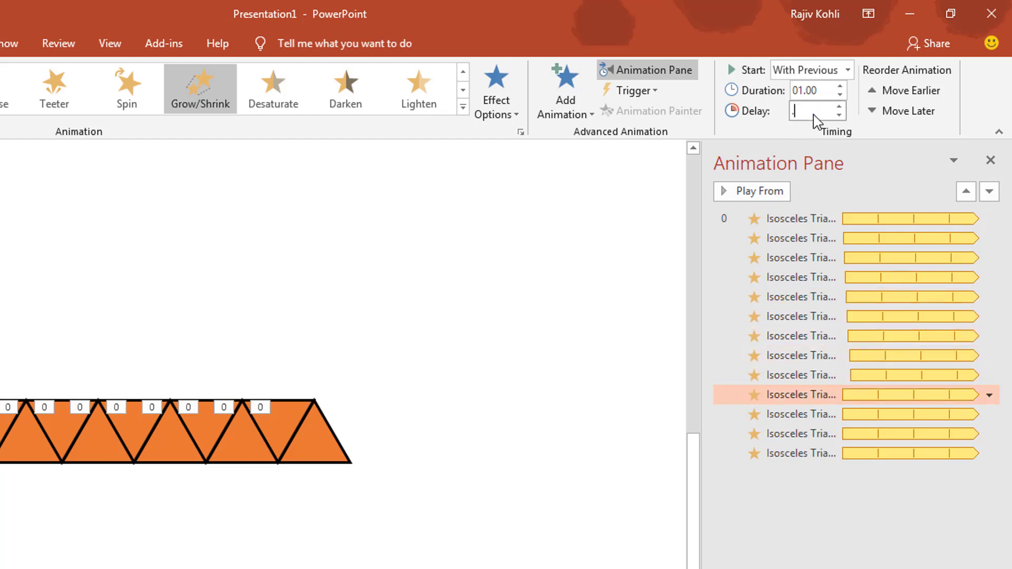
pyautogui.click(802, 414)
pyautogui.click(806, 434)
pyautogui.click(812, 111)
pyautogui.write('.60')
pyautogui.click(801, 454)
pyautogui.click(812, 112)
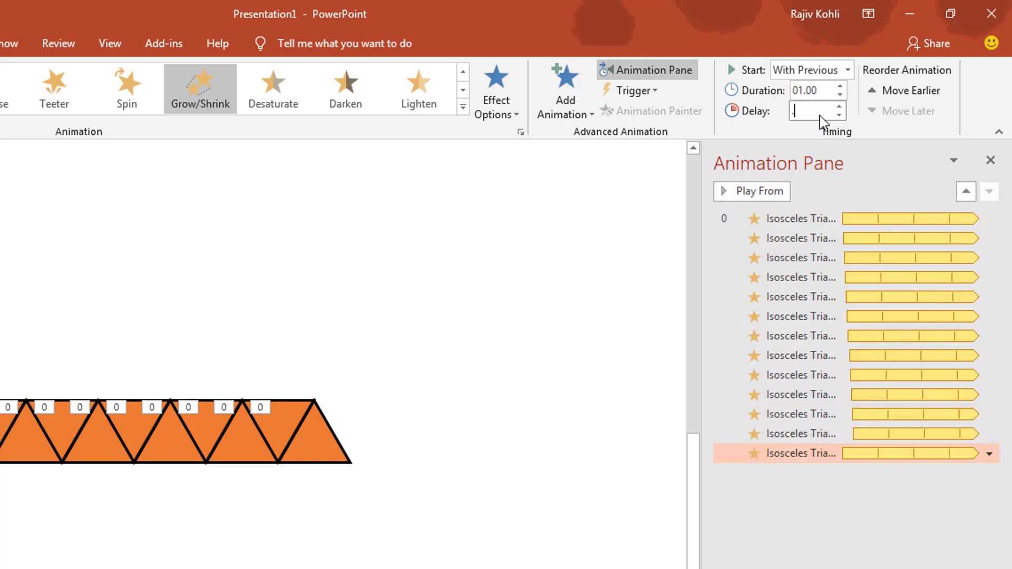
pyautogui.write('.65')
pyautogui.press('Return')
pyautogui.click(531, 377)
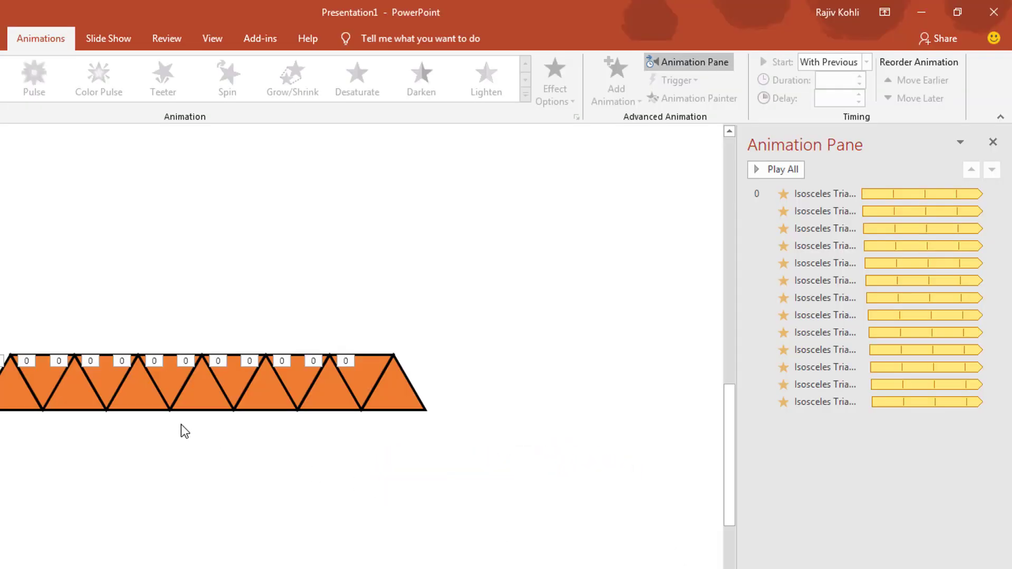
# Copy the strip upward as a row shifted half a triangle left, deleting its extra leftmost triangle
pyautogui.keyDown('ctrl'); pyautogui.scroll(-3, 184, 422); pyautogui.keyUp('ctrl')
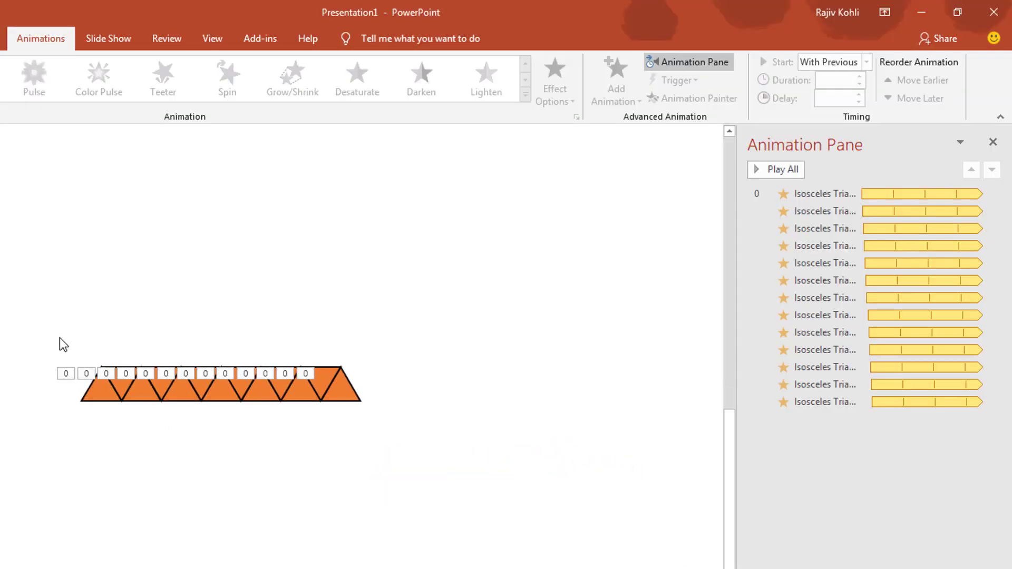
pyautogui.moveTo(23, 339); pyautogui.dragTo(409, 435)
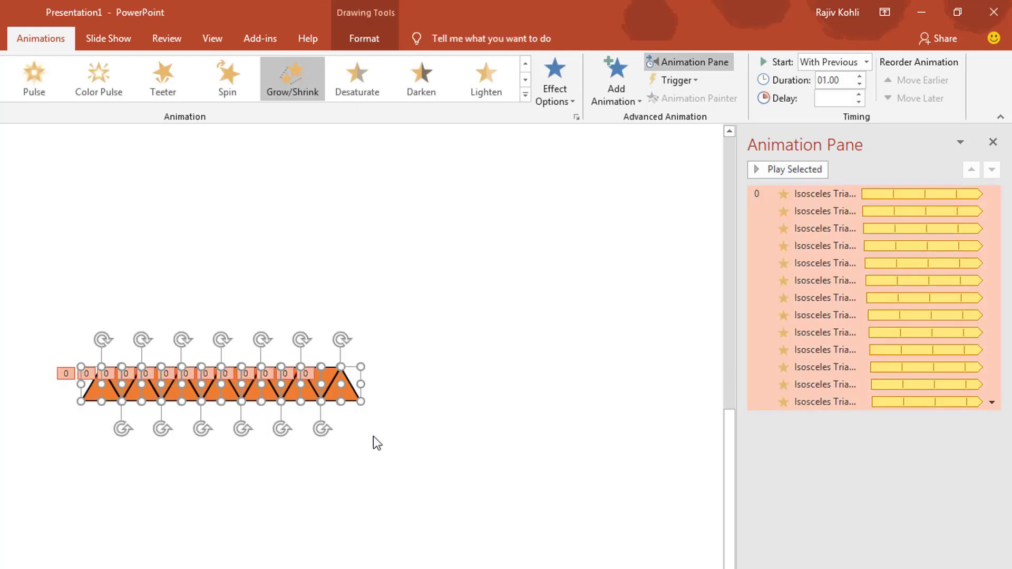
pyautogui.keyDown('ctrl'); pyautogui.moveTo(348, 396); pyautogui.dragTo(352, 364); pyautogui.keyUp('ctrl')
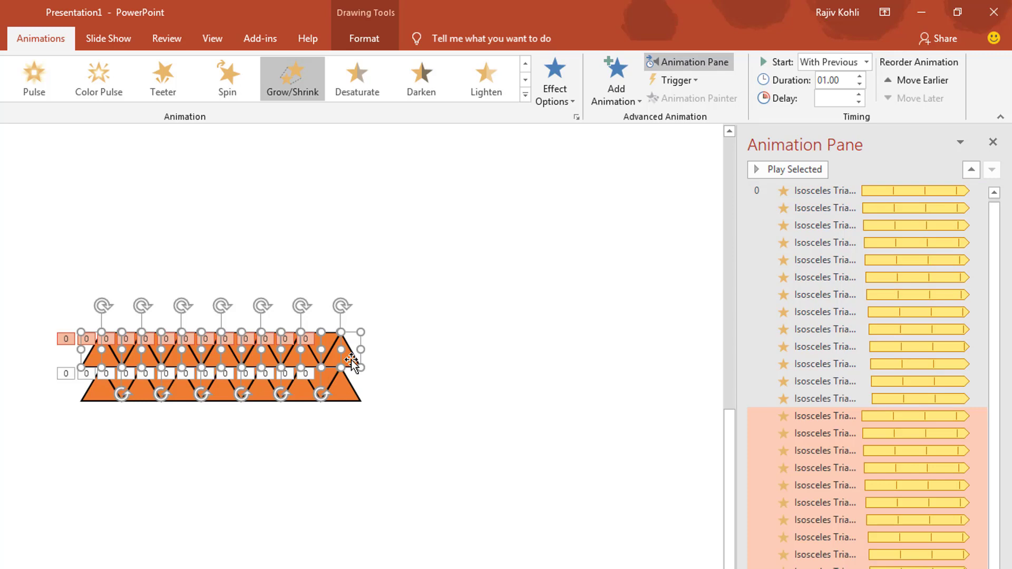
pyautogui.moveTo(352, 361); pyautogui.dragTo(330, 362)
pyautogui.click(78, 358)
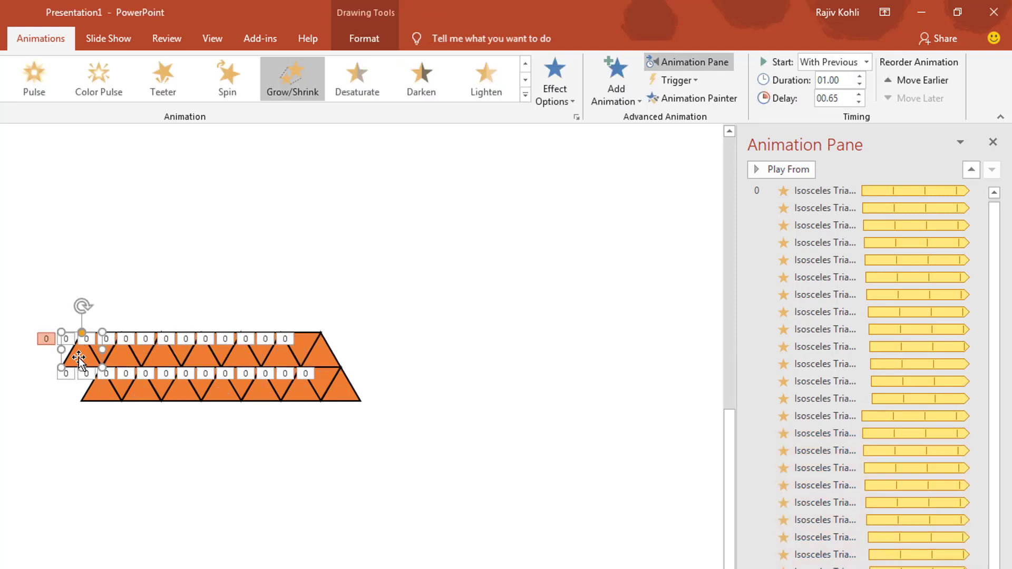
pyautogui.press('Delete')
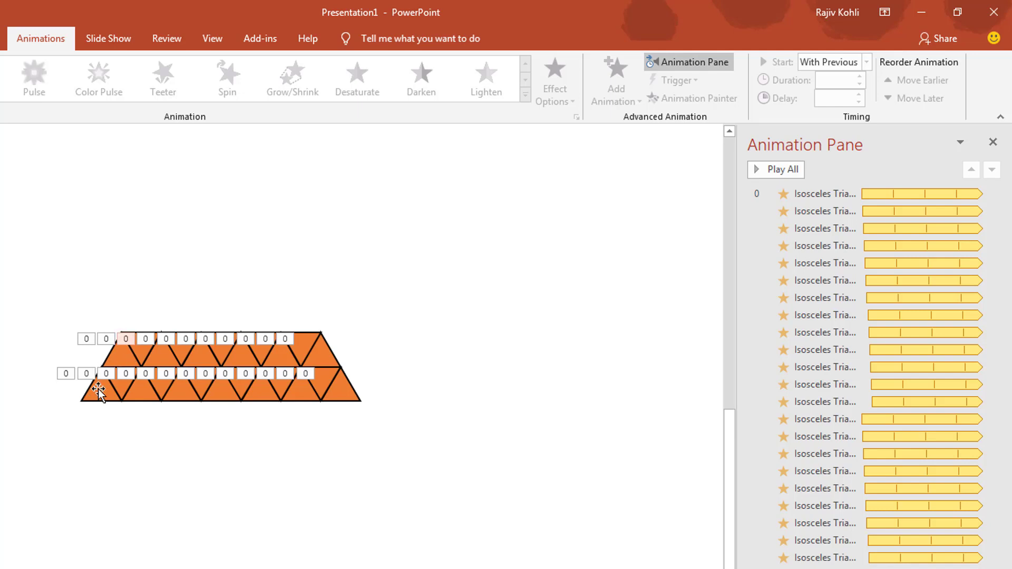
# Copy the top row of triangles upward twice, nudging the new row left into alignment
pyautogui.moveTo(362, 297); pyautogui.dragTo(73, 375)
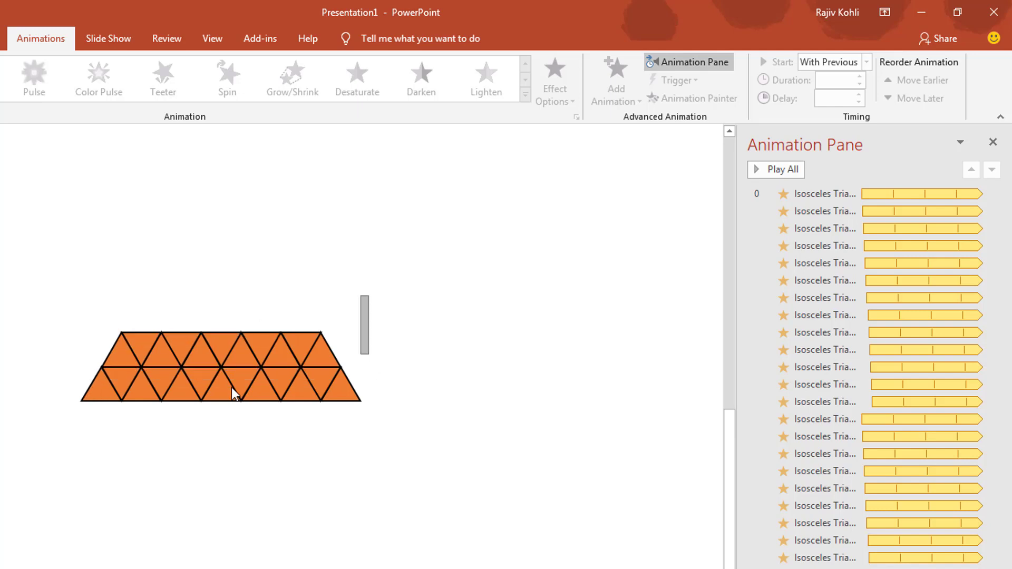
pyautogui.moveTo(278, 360)
pyautogui.mouseDown()
pyautogui.moveTo(322, 363)
pyautogui.moveTo(328, 332)
pyautogui.moveTo(313, 328)
pyautogui.mouseUp()
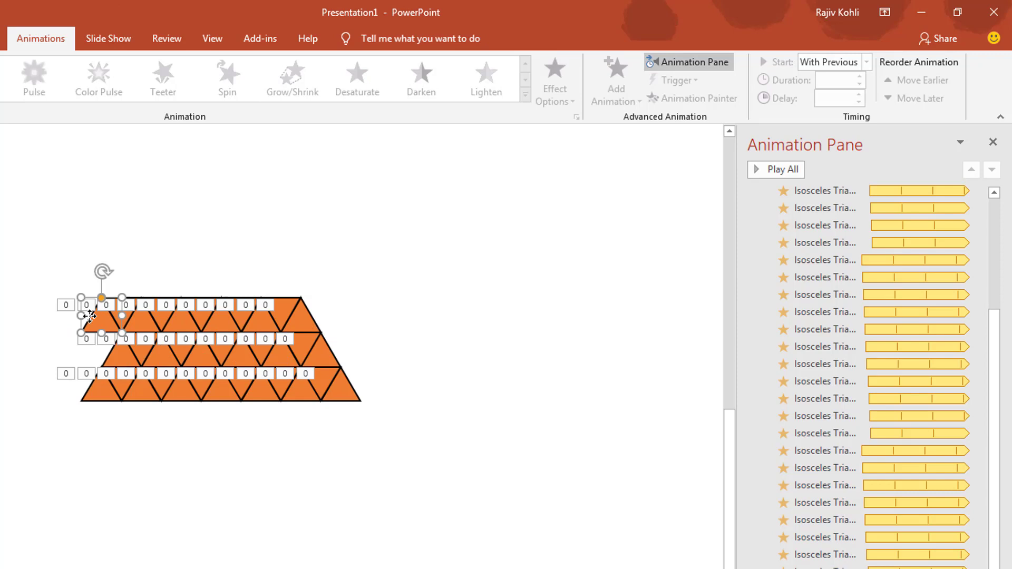
pyautogui.click(114, 316)
pyautogui.moveTo(329, 260); pyautogui.dragTo(98, 357)
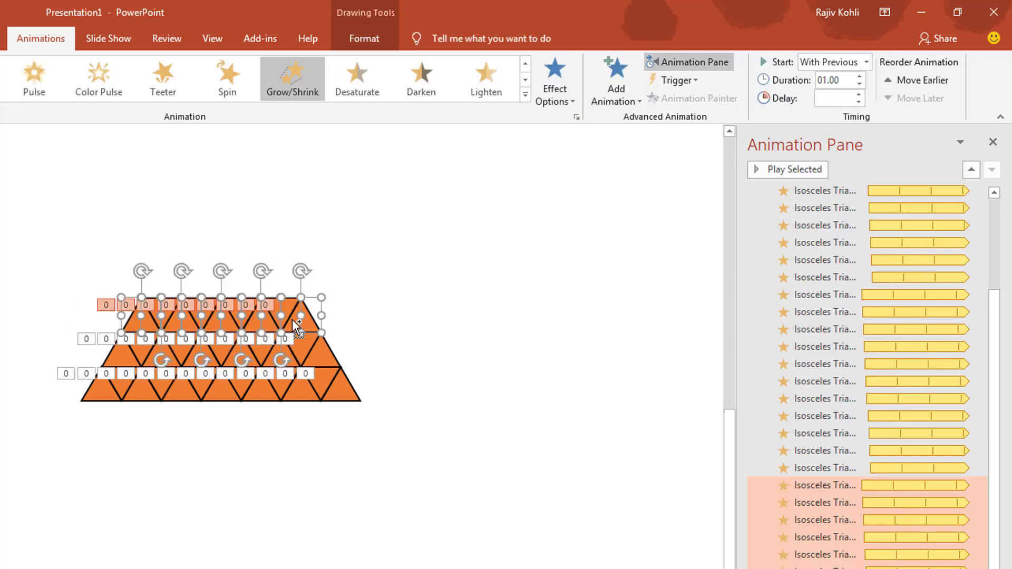
pyautogui.moveTo(292, 320)
pyautogui.mouseDown()
pyautogui.moveTo(296, 285)
pyautogui.moveTo(291, 293)
pyautogui.mouseUp()
pyautogui.press('Left')
pyautogui.press('Left')
pyautogui.press('Left')
pyautogui.click(129, 243)
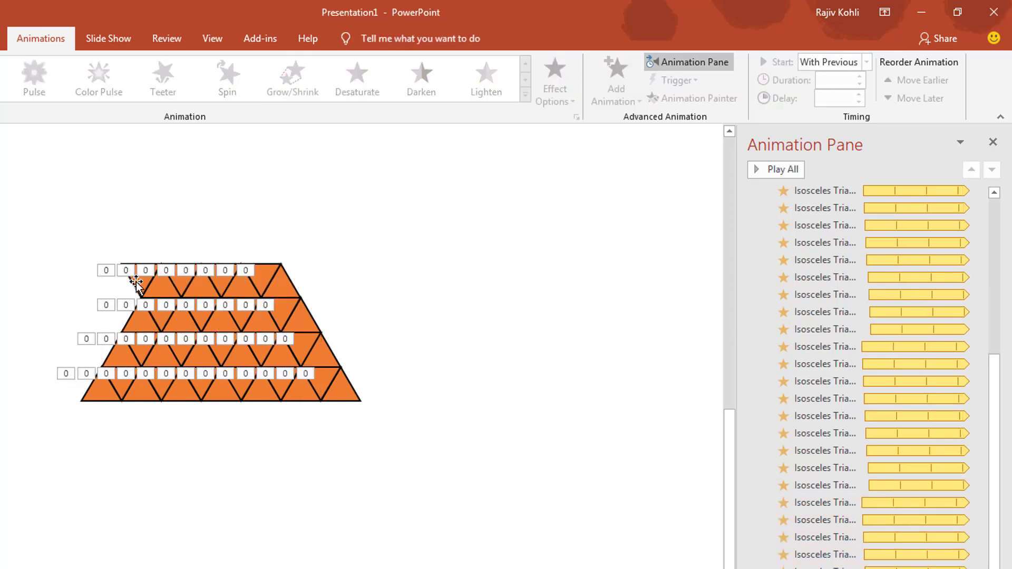
# Stack two more shrinking rows and a top piece to reach the pyramid's peak
pyautogui.click(136, 283)
pyautogui.moveTo(284, 293); pyautogui.dragTo(272, 258)
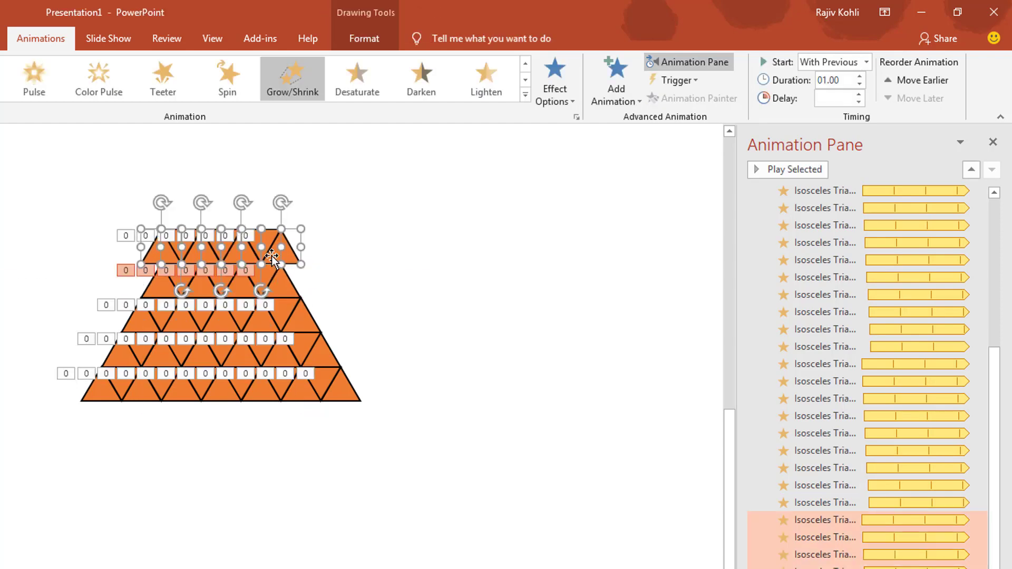
pyautogui.click(129, 243)
pyautogui.moveTo(136, 208)
pyautogui.mouseDown()
pyautogui.moveTo(289, 282)
pyautogui.moveTo(264, 223)
pyautogui.mouseUp()
pyautogui.click(130, 243)
pyautogui.moveTo(283, 170); pyautogui.dragTo(140, 235)
pyautogui.moveTo(230, 219)
pyautogui.mouseDown()
pyautogui.moveTo(230, 195)
pyautogui.moveTo(209, 184)
pyautogui.mouseUp()
pyautogui.click(212, 143)
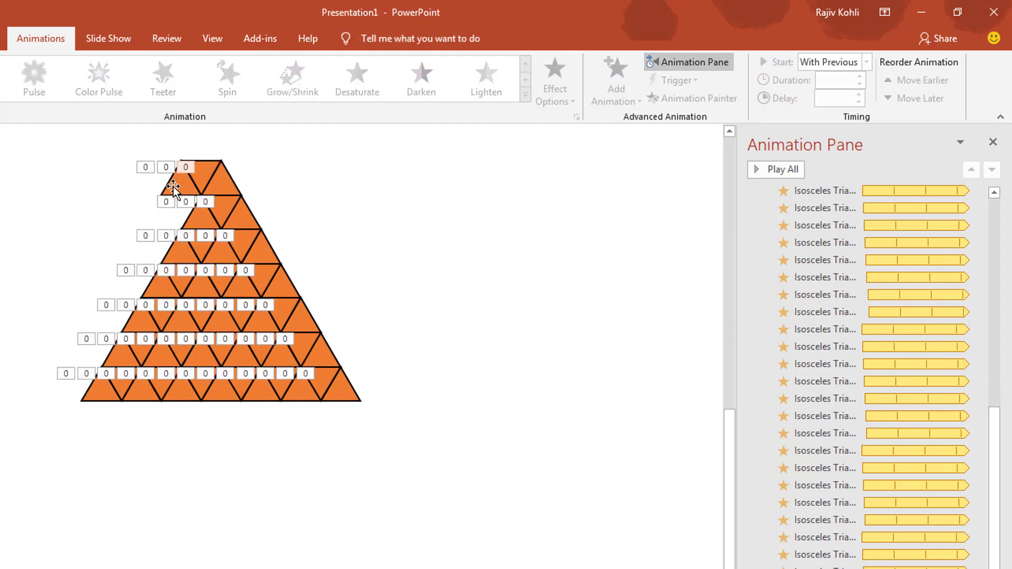
# Delete the two surplus triangles in the top row, leaving a single apex triangle
pyautogui.click(173, 187)
pyautogui.press('Delete')
pyautogui.click(202, 183)
pyautogui.press('Delete')
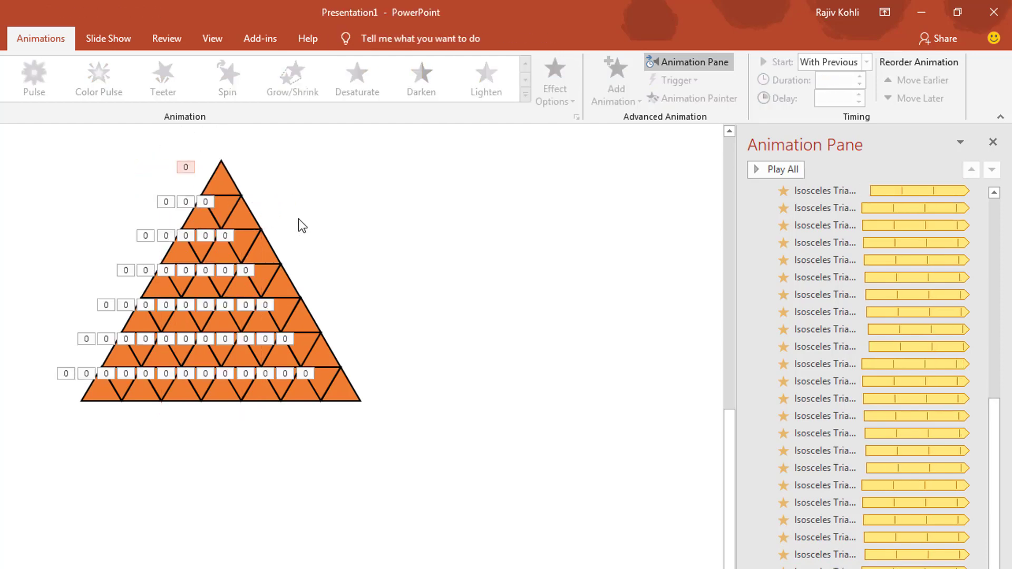
pyautogui.scroll(-2, 299, 219)
# Turn on the slide's centre guides from the View tab
pyautogui.scroll(-1, 299, 219)
pyautogui.scroll(-1, 299, 219)
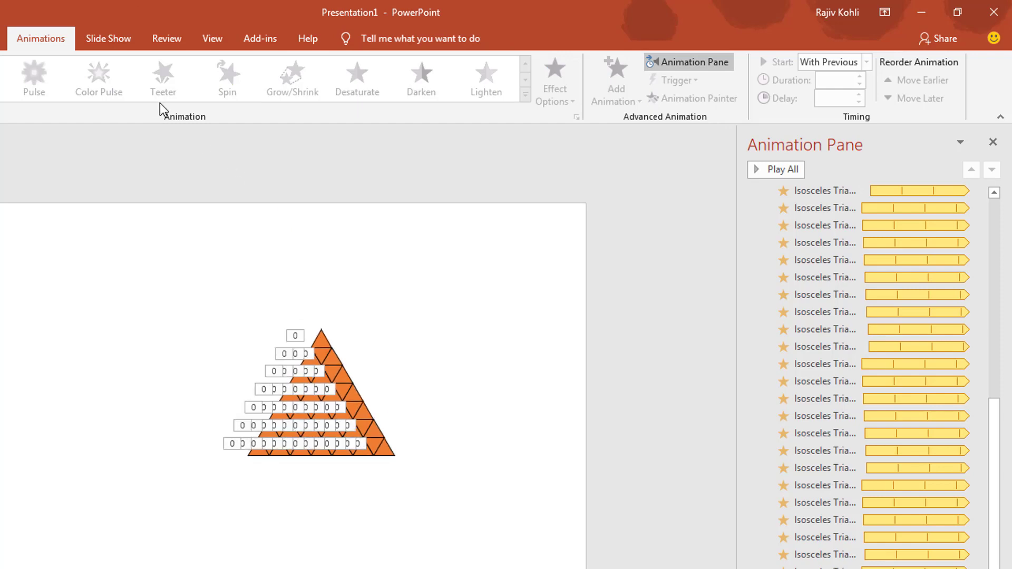
pyautogui.click(213, 39)
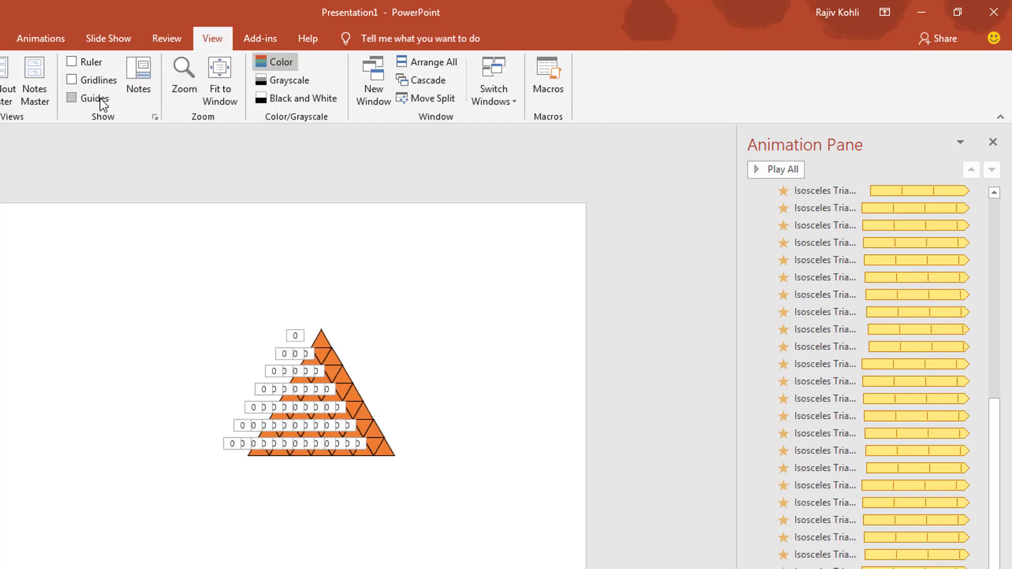
pyautogui.click(137, 95)
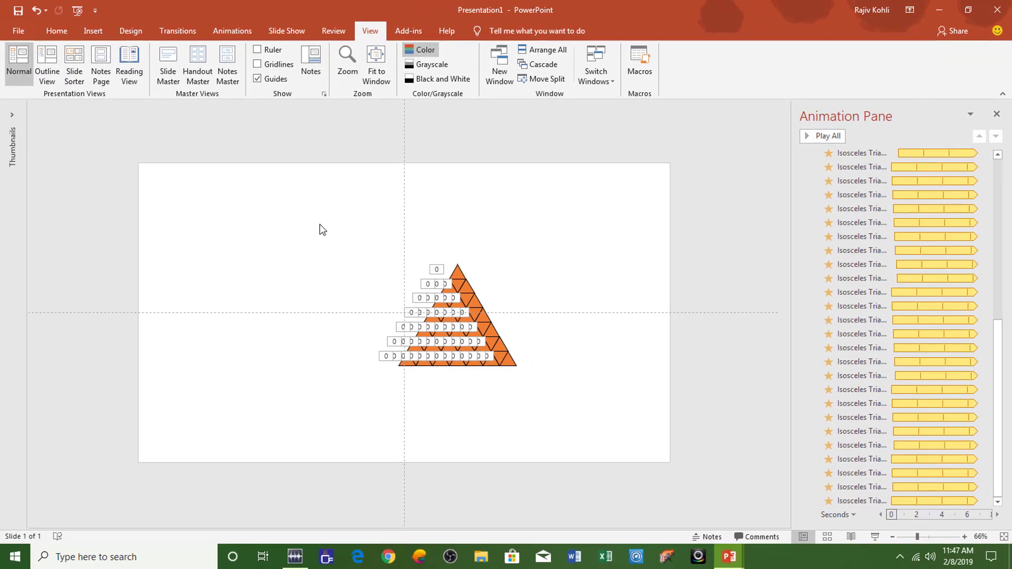
# Move the whole pyramid so its apex sits on the vertical centre guide
pyautogui.moveTo(320, 224); pyautogui.dragTo(506, 370)
pyautogui.scroll(1, 500, 352)
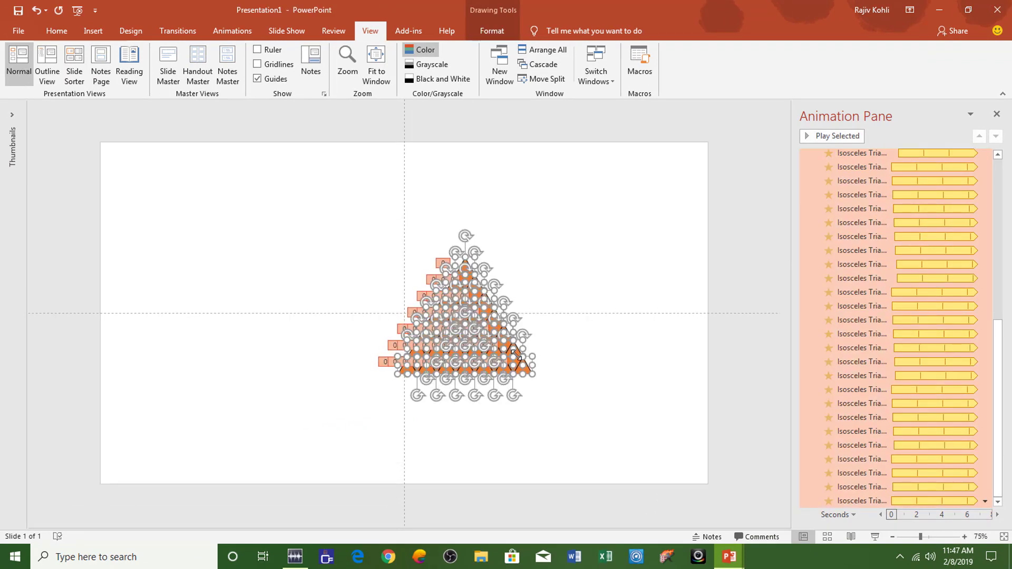
pyautogui.scroll(1, 521, 358)
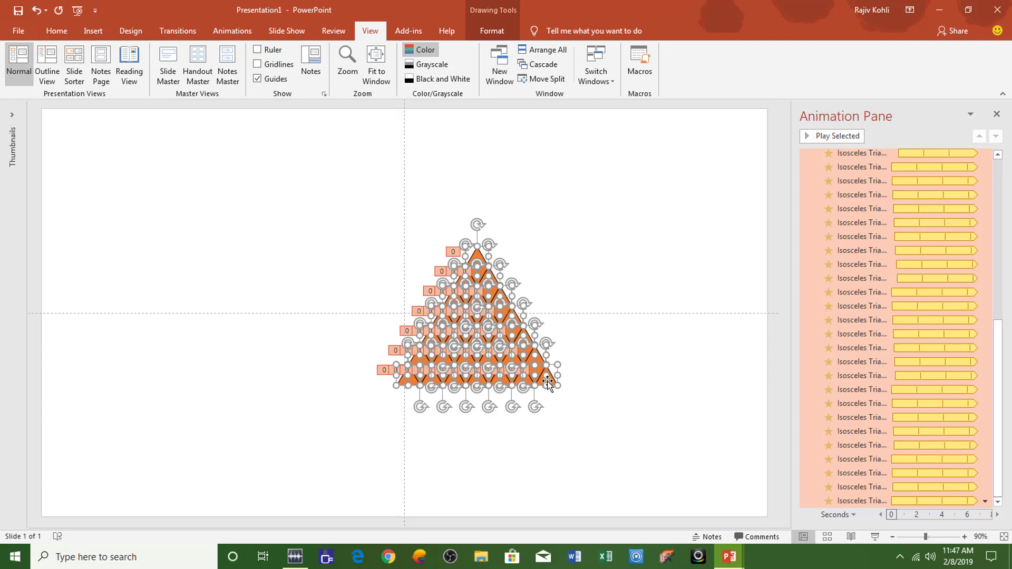
pyautogui.press('Escape')
pyautogui.moveTo(493, 357); pyautogui.dragTo(475, 359)
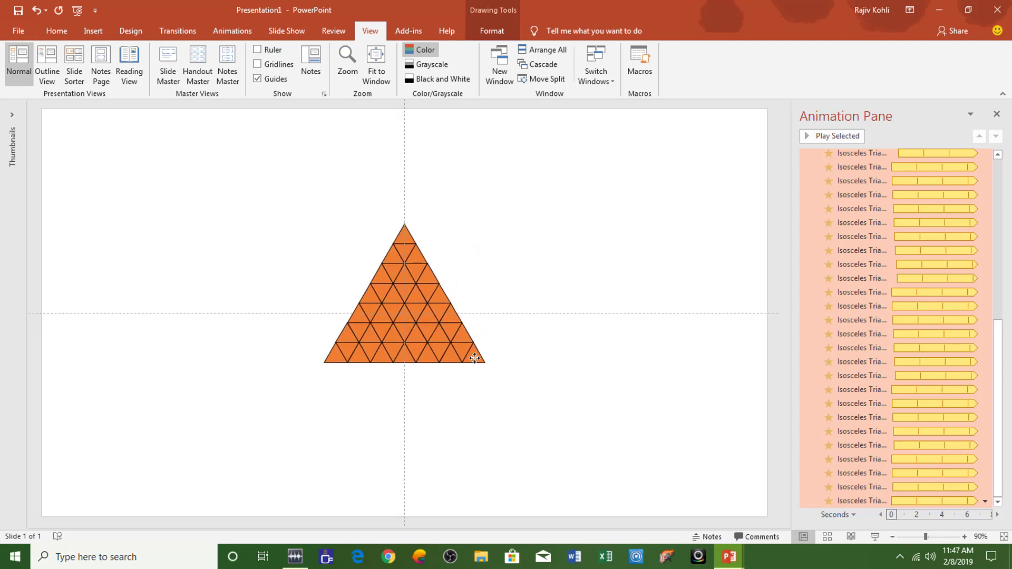
pyautogui.click(659, 378)
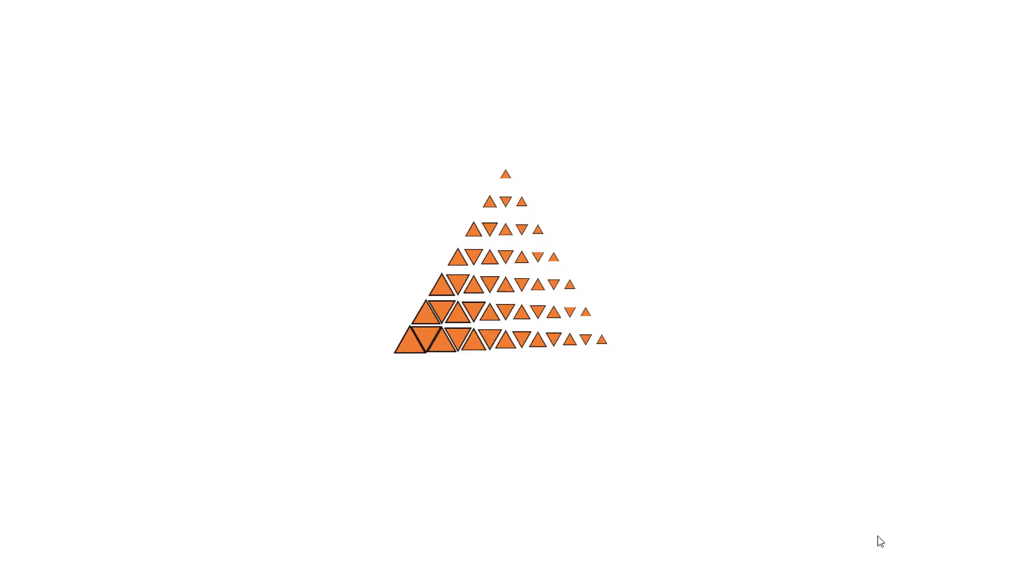
pyautogui.press('Escape')
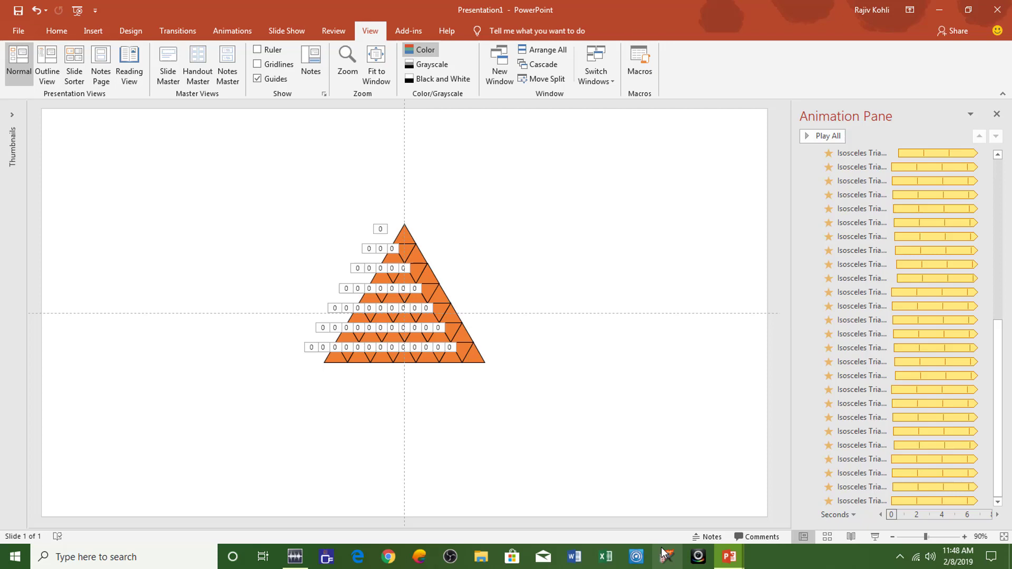
# Review the Triangles deck's blue slide 1 Animation Pane list, then go to purple slide 2
pyautogui.click(934, 8)
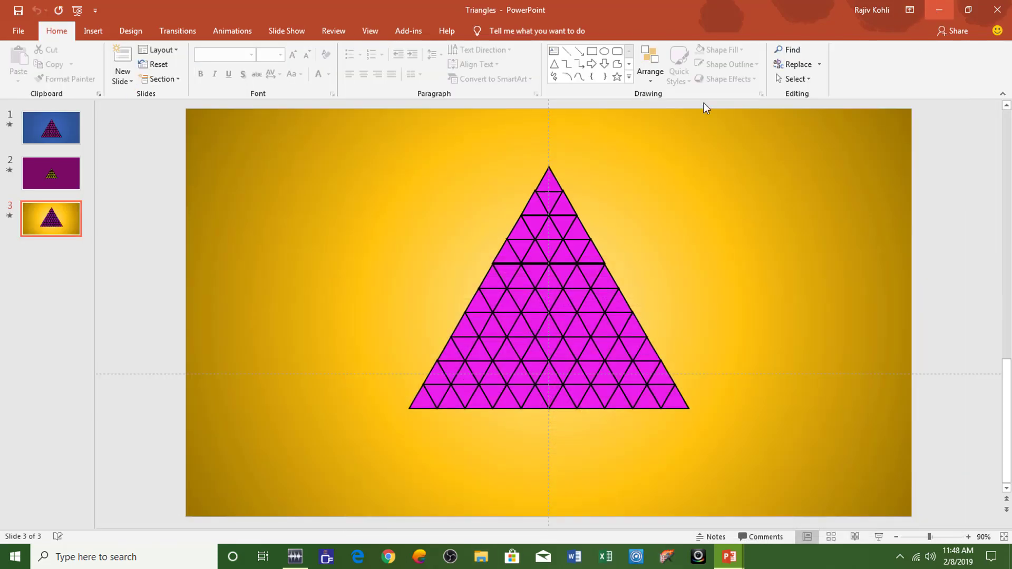
pyautogui.click(66, 132)
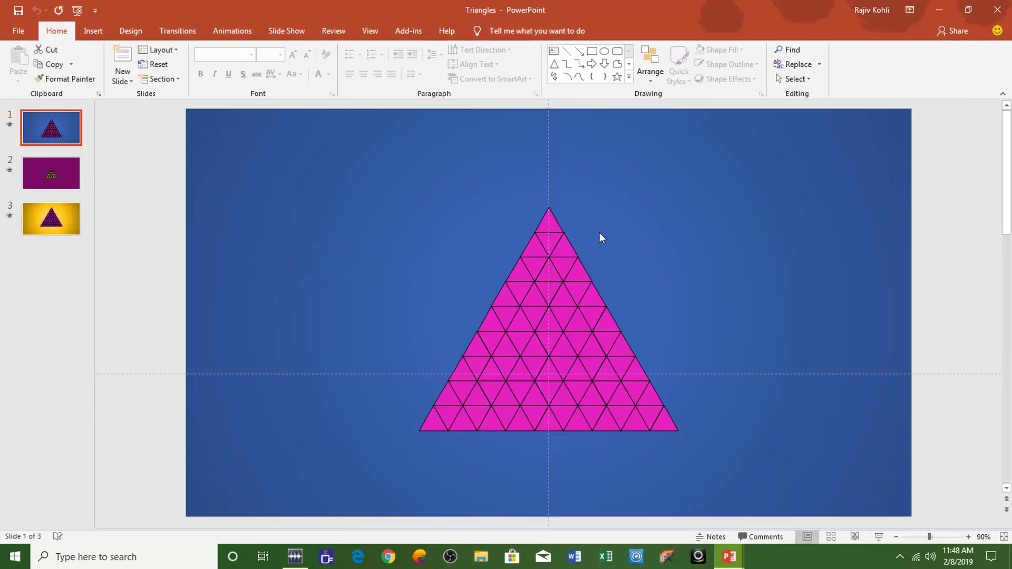
pyautogui.click(220, 31)
pyautogui.click(776, 51)
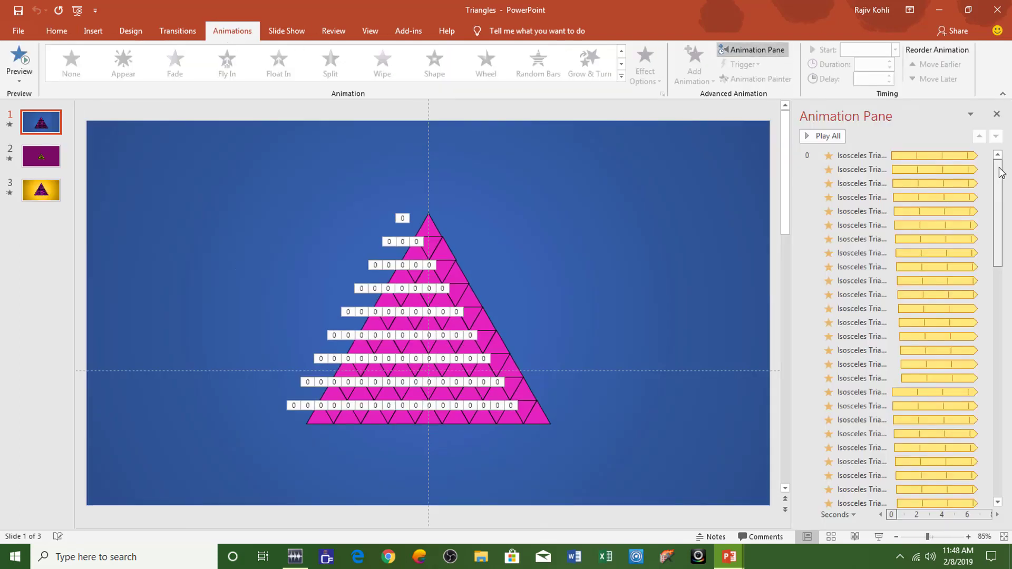
pyautogui.moveTo(1001, 172)
pyautogui.mouseDown()
pyautogui.moveTo(1002, 357)
pyautogui.moveTo(992, 153)
pyautogui.mouseUp()
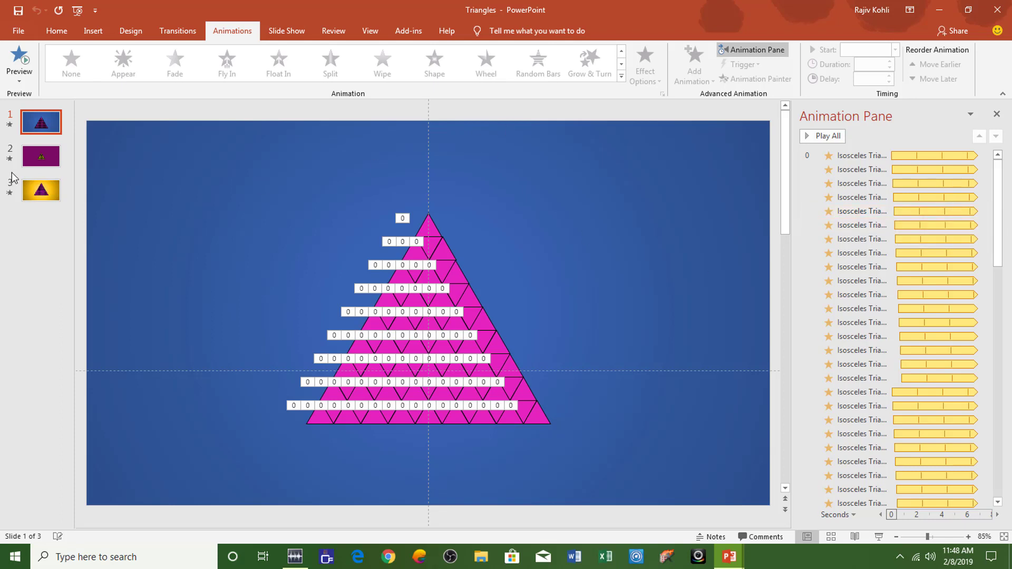
pyautogui.click(39, 161)
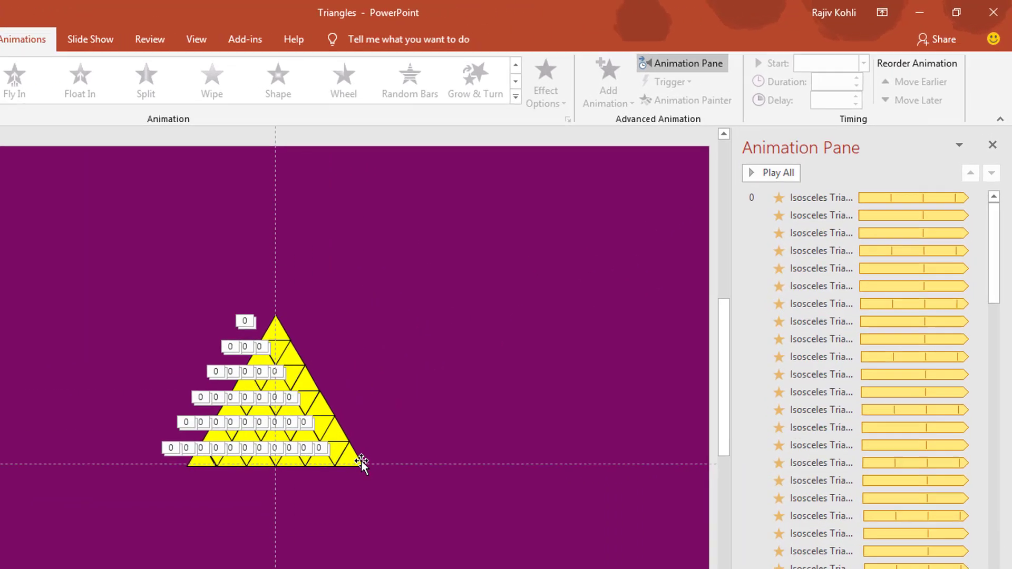
pyautogui.click(499, 362)
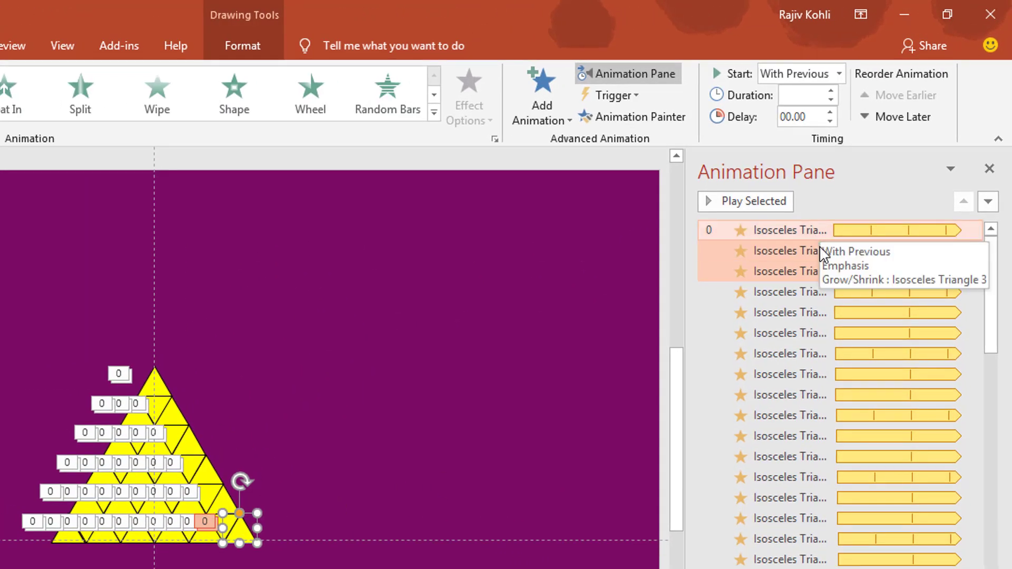
pyautogui.doubleClick(818, 230)
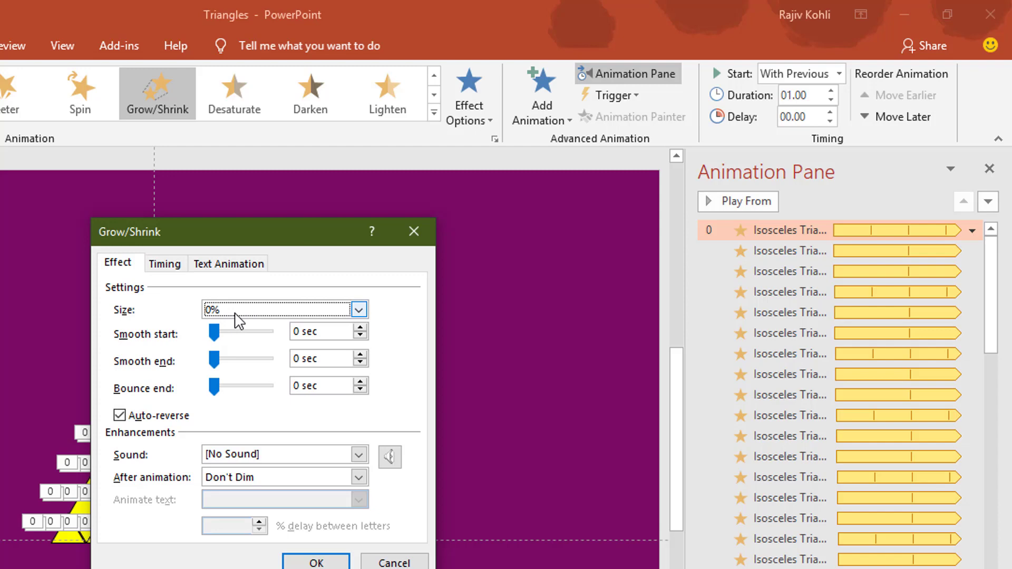
pyautogui.click(172, 266)
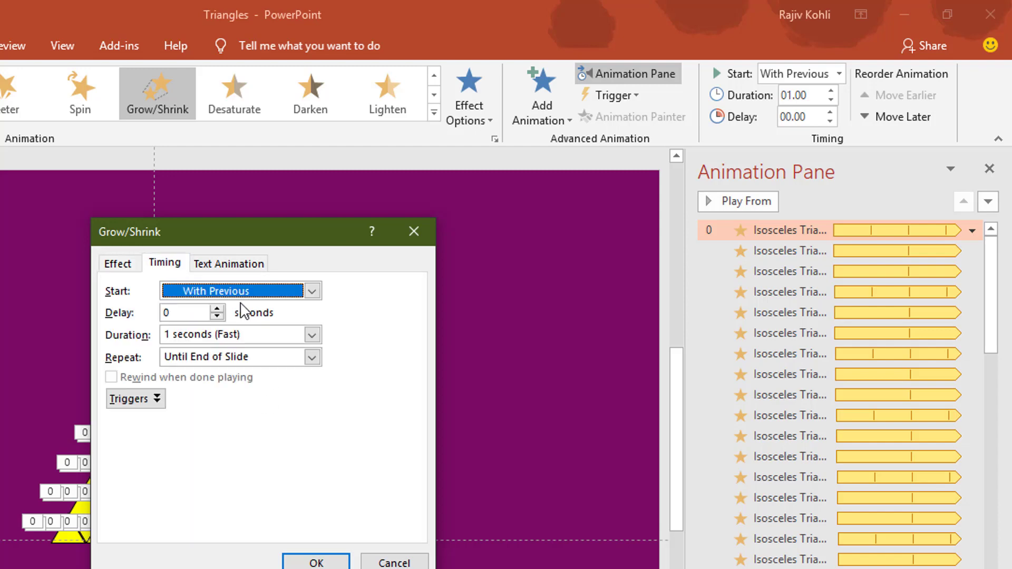
pyautogui.press('Return')
pyautogui.click(812, 251)
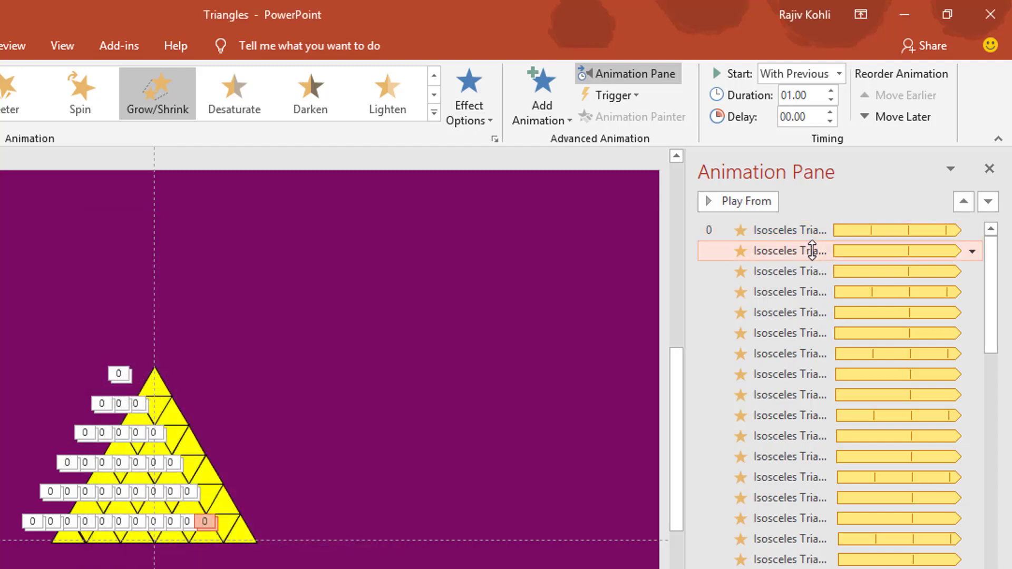
pyautogui.doubleClick(813, 251)
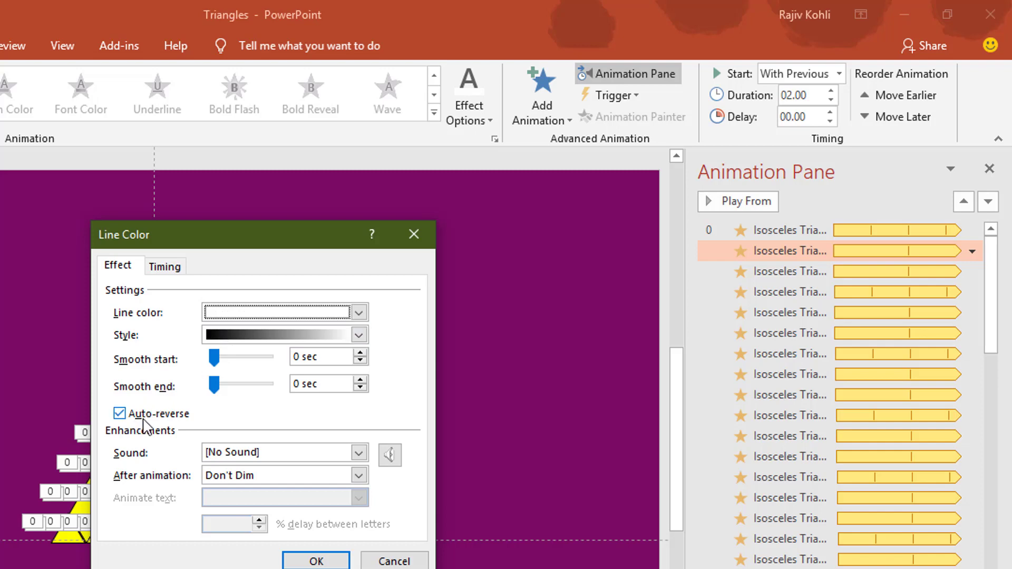
pyautogui.click(179, 268)
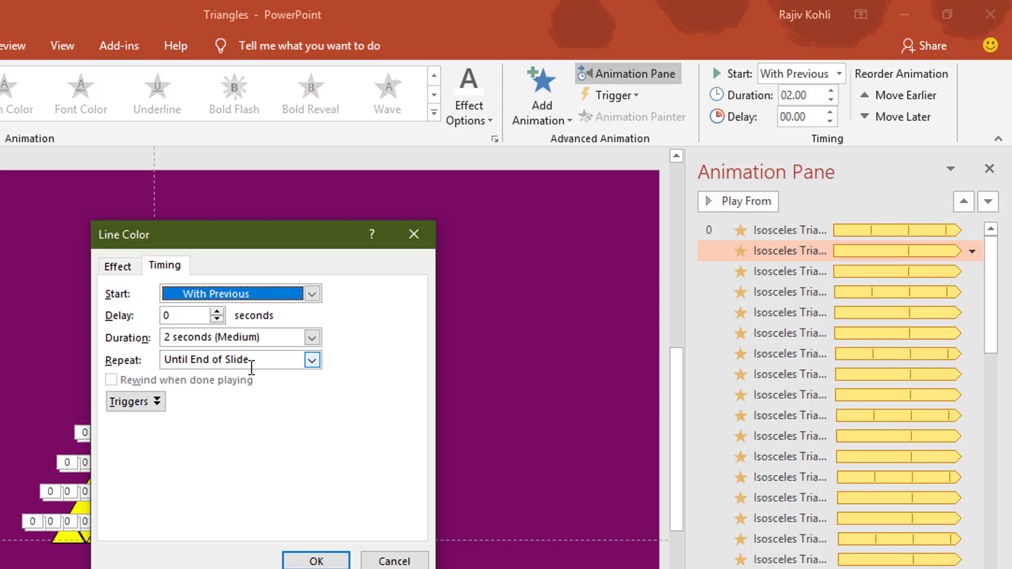
pyautogui.press('Return')
pyautogui.doubleClick(789, 272)
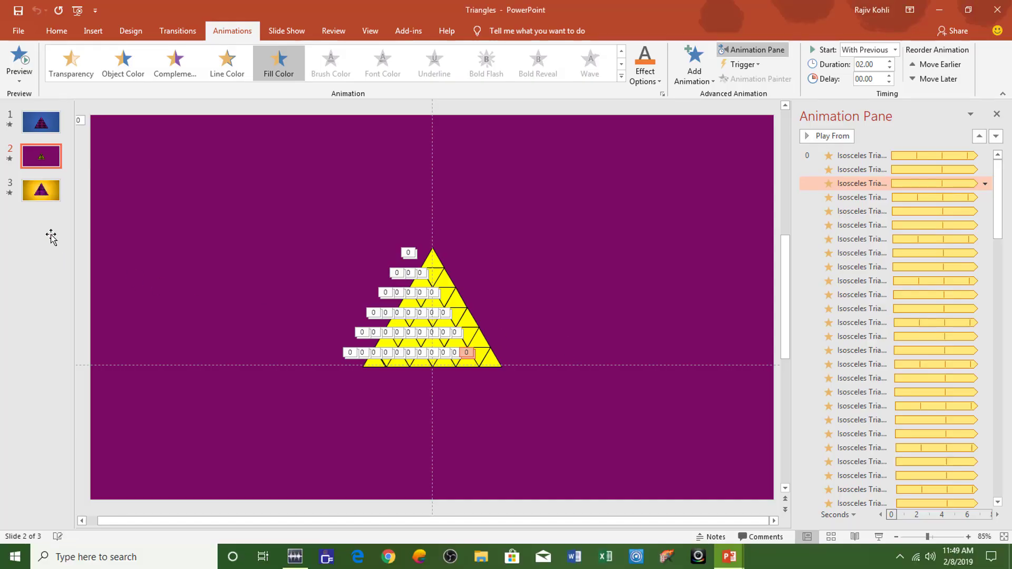
# On the gold third slide, inspect the Grow/Shrink and Line Color animations in a widened pane
pyautogui.press('pagedown')
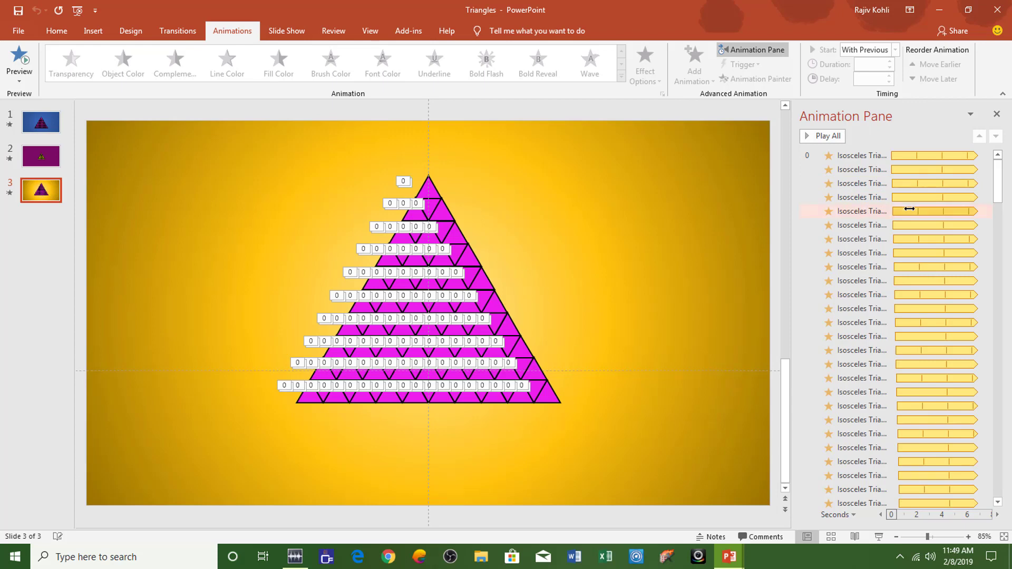
pyautogui.moveTo(792, 189); pyautogui.dragTo(744, 189)
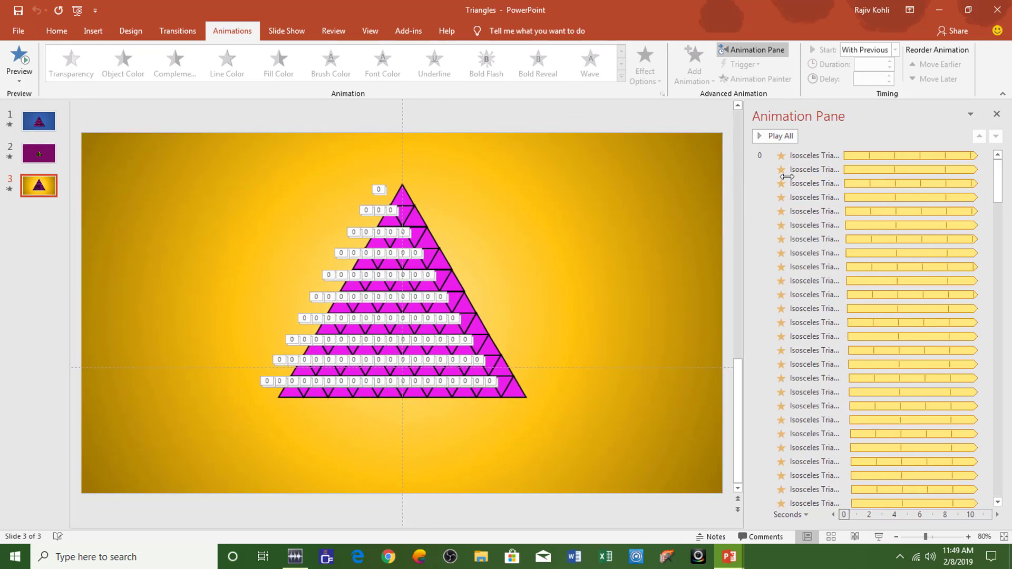
pyautogui.click(829, 156)
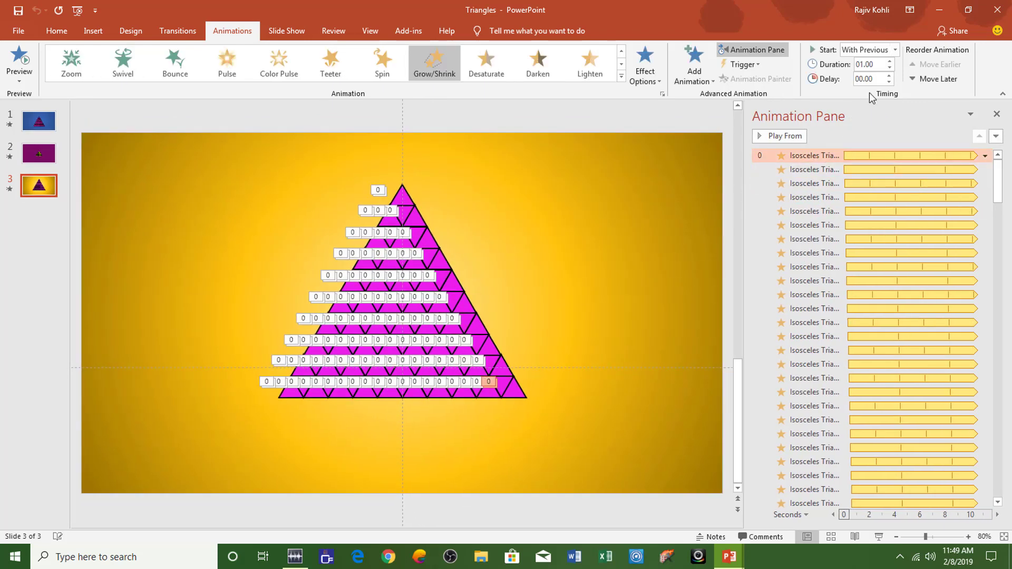
pyautogui.click(829, 170)
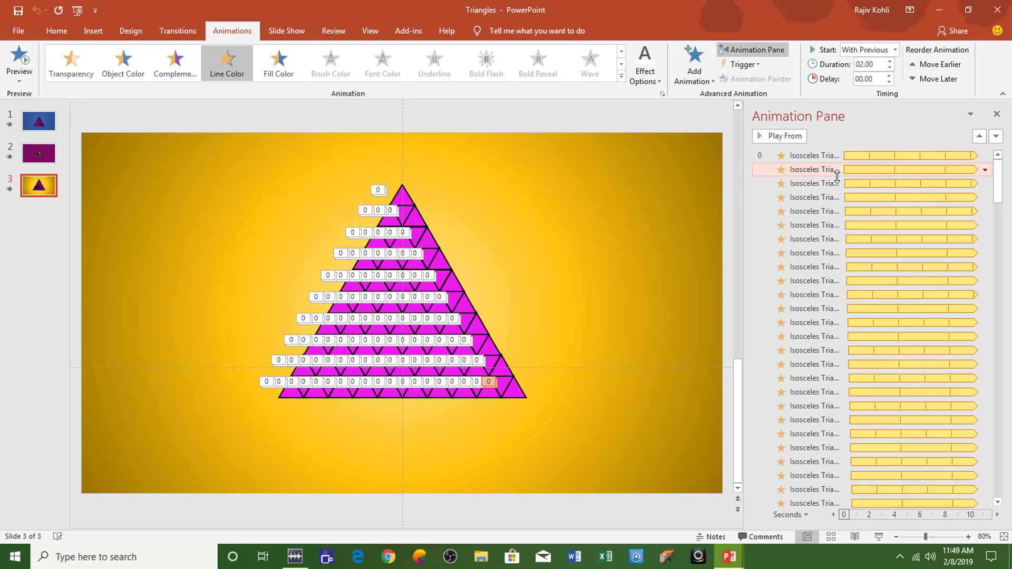
# Compare the Delay values of several bottom-right triangles, including the zero-delay corner one
pyautogui.click(512, 391)
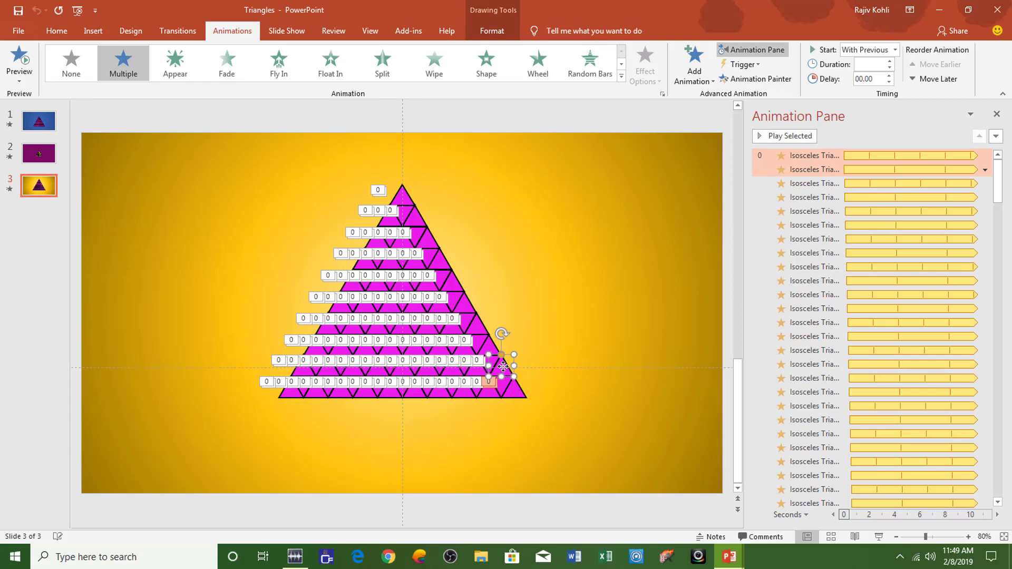
pyautogui.click(503, 367)
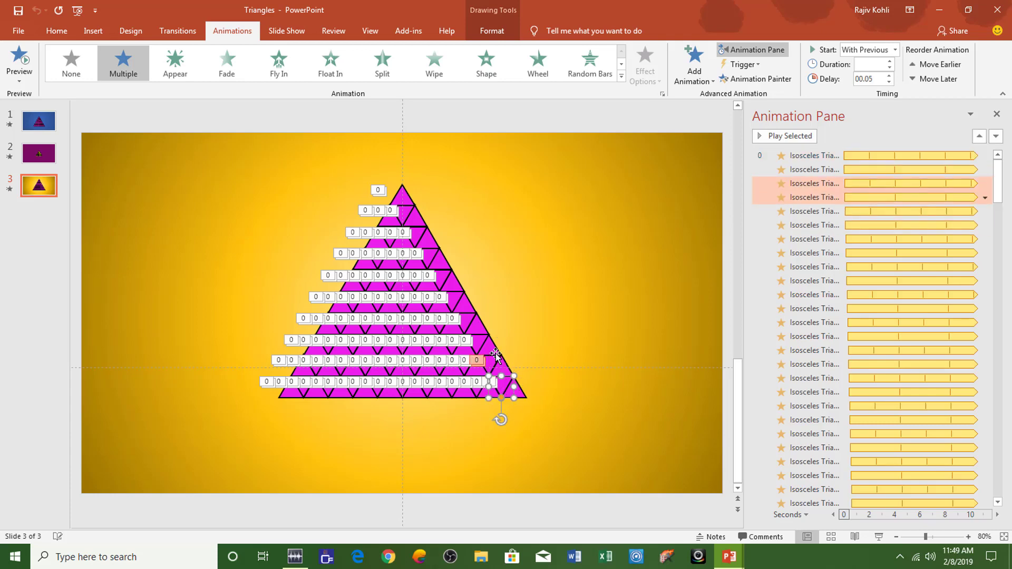
pyautogui.click(490, 364)
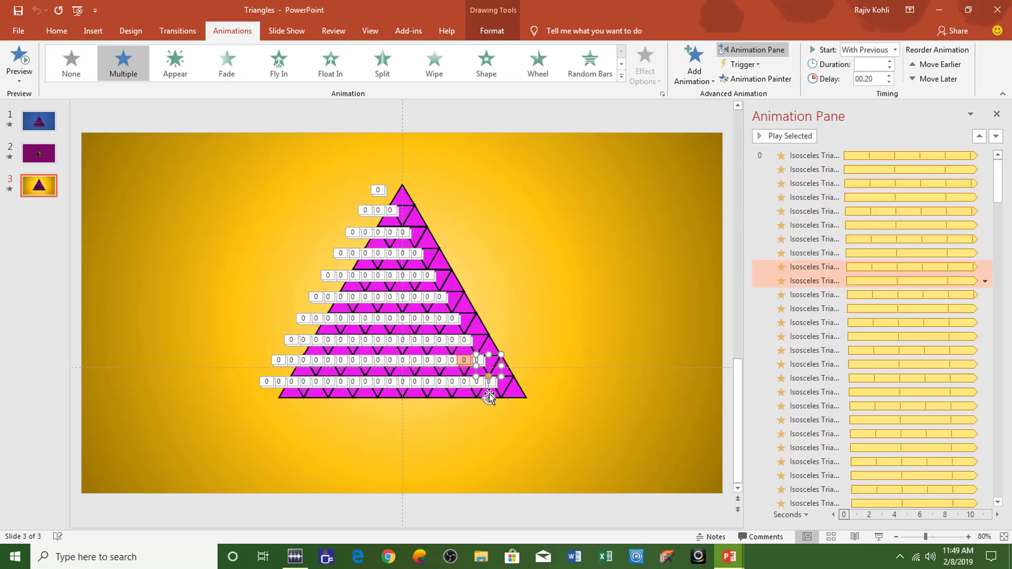
pyautogui.click(522, 393)
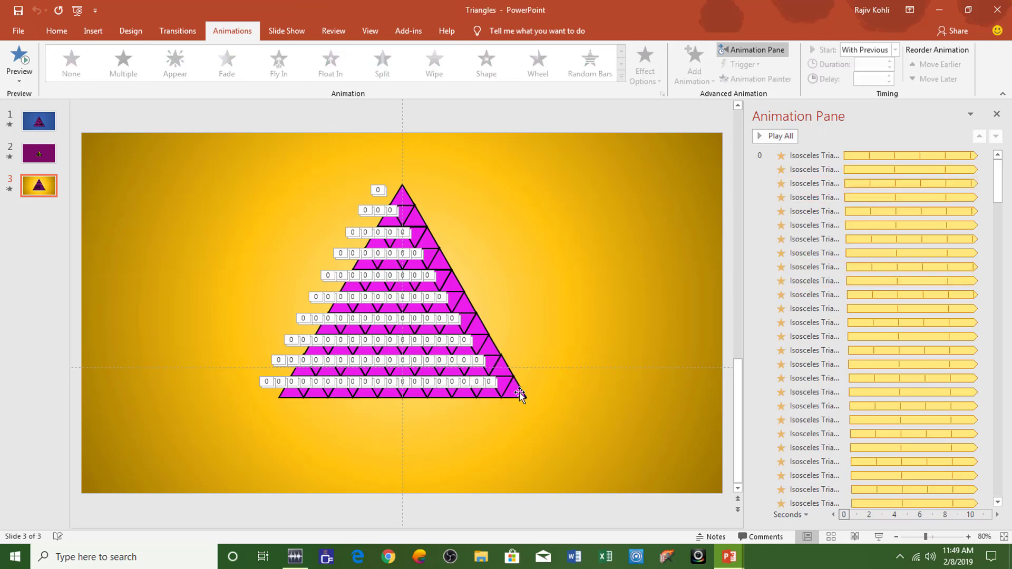
pyautogui.click(505, 390)
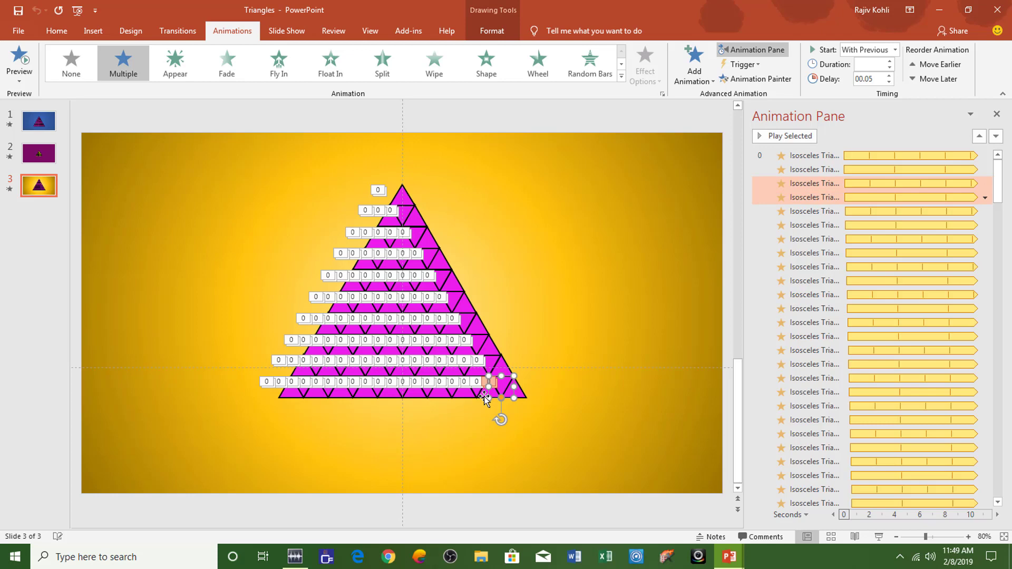
pyautogui.click(484, 395)
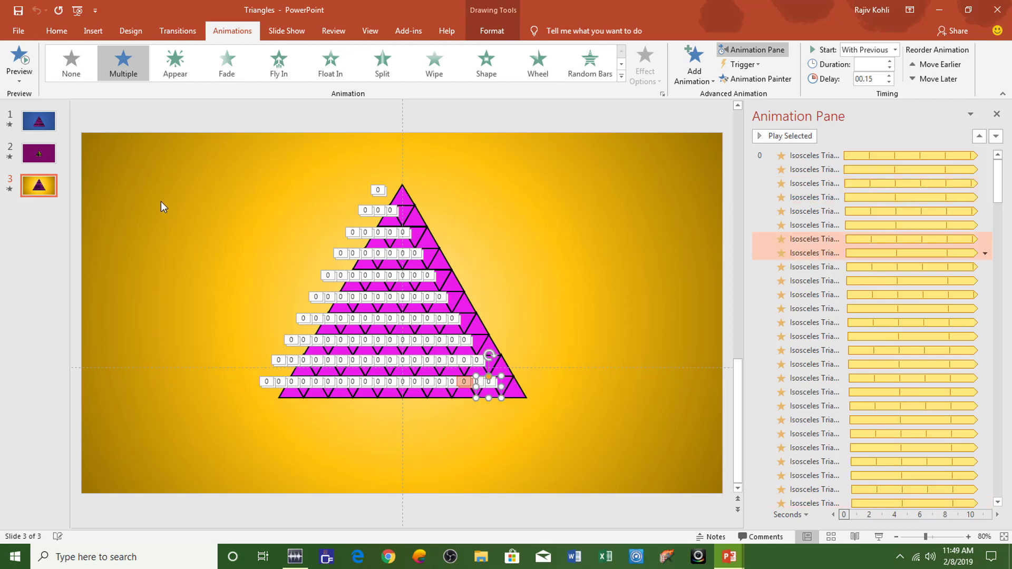
# Return to the blue first slide with the magenta triangle pyramid
pyautogui.click(497, 277)
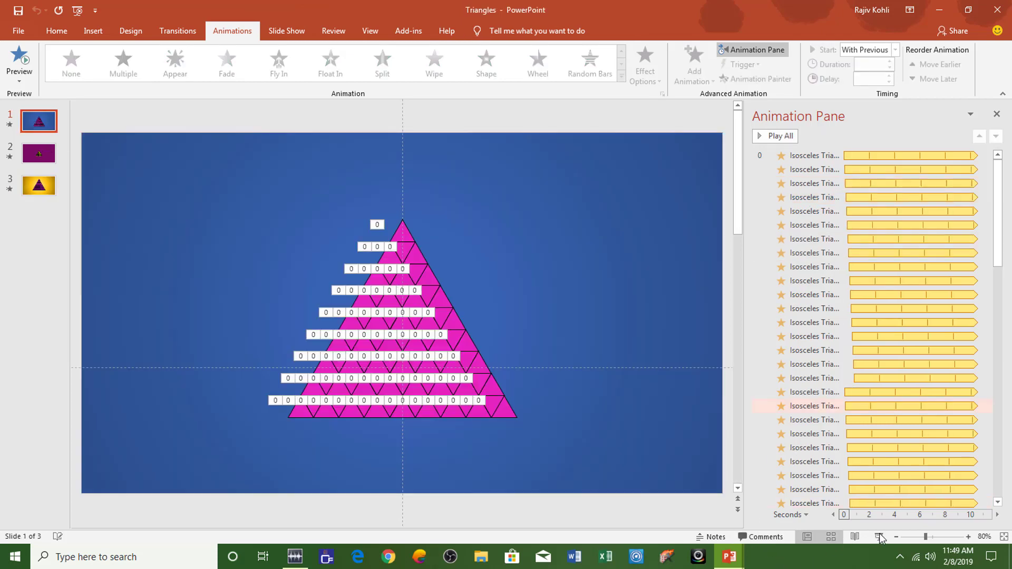